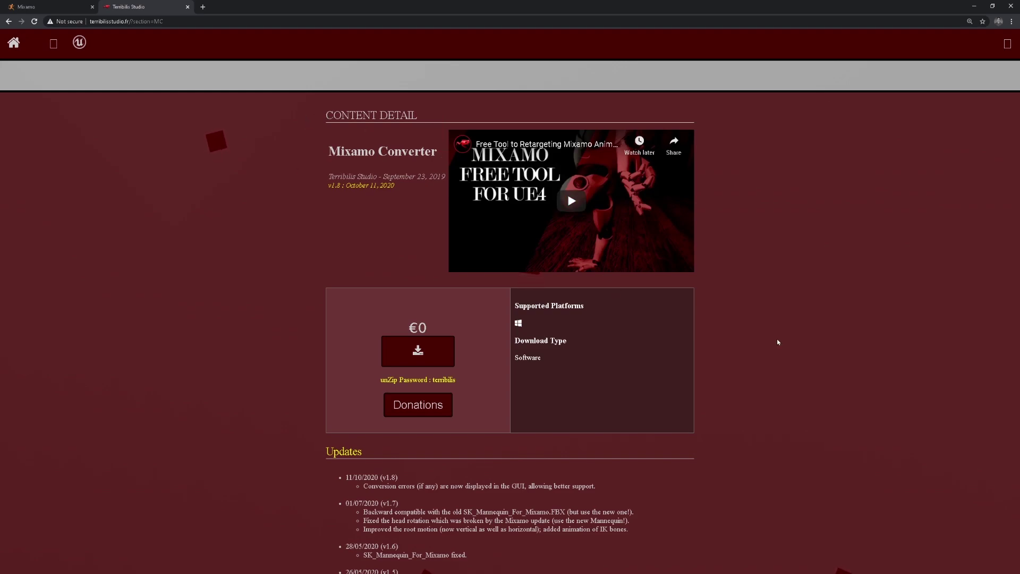
Review the Mixamo Converter page's update notes, checking the v1.8 and v1.7 entries
scroll(778, 342, "down", 2)
scroll(777, 342, "up", 2)
scroll(767, 339, "down", 2)
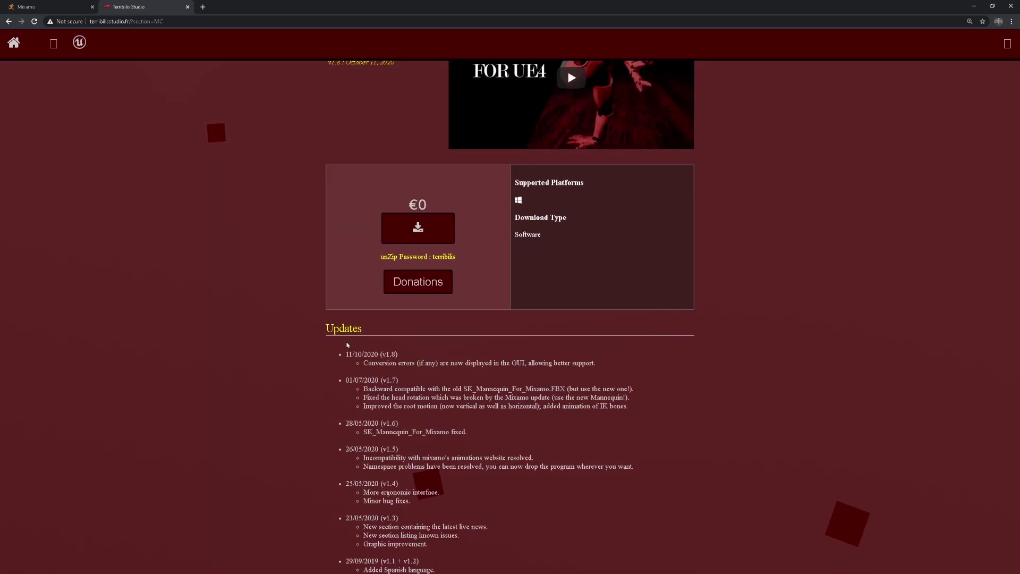
left_click_drag(362, 354, 404, 381)
left_click(405, 381)
scroll(404, 380, "up", 3)
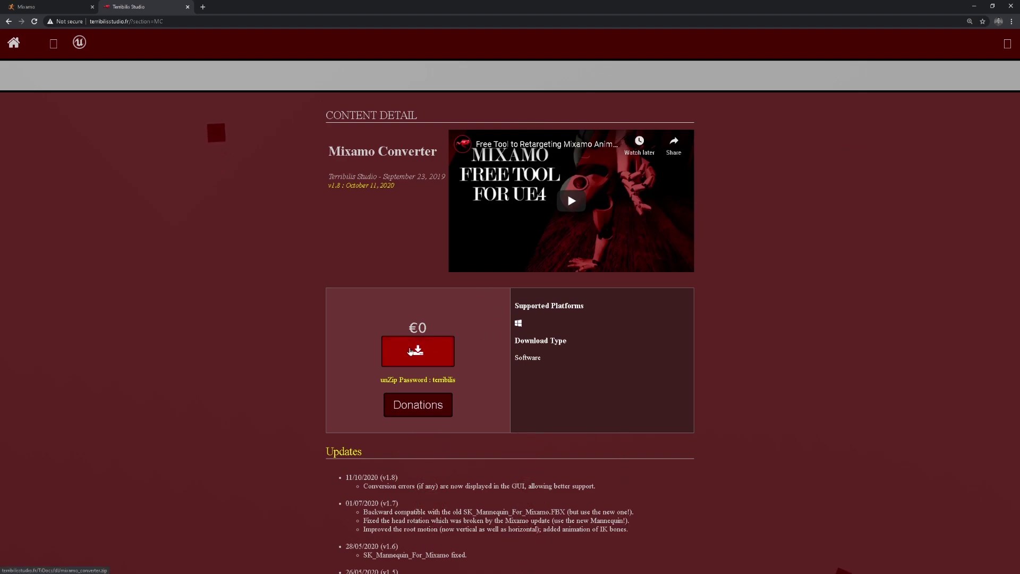
Download the Mixamo Converter zip and highlight the unzip password on its page
left_click(411, 350)
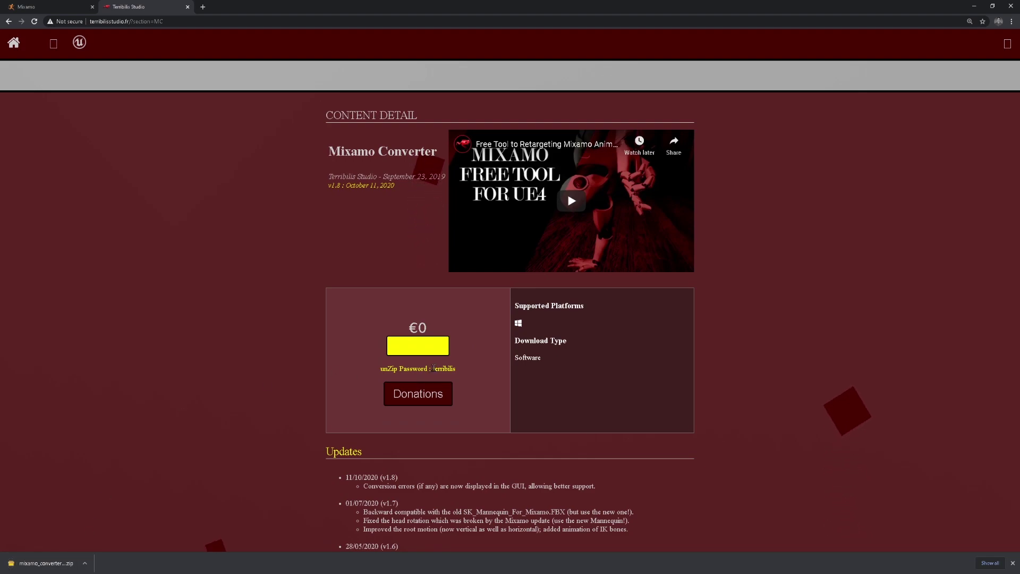
left_click_drag(433, 368, 458, 371)
left_click(479, 372)
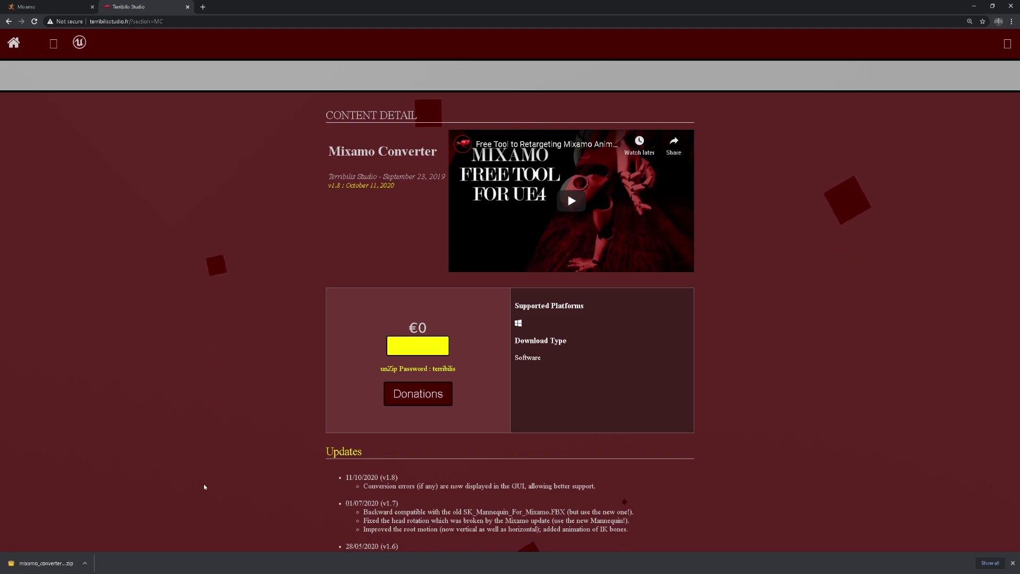
Examine the extracted mixamo_converter folder, including the Mixamo_Converter application and the Complete folder
key("alt+Tab")
left_click(211, 356)
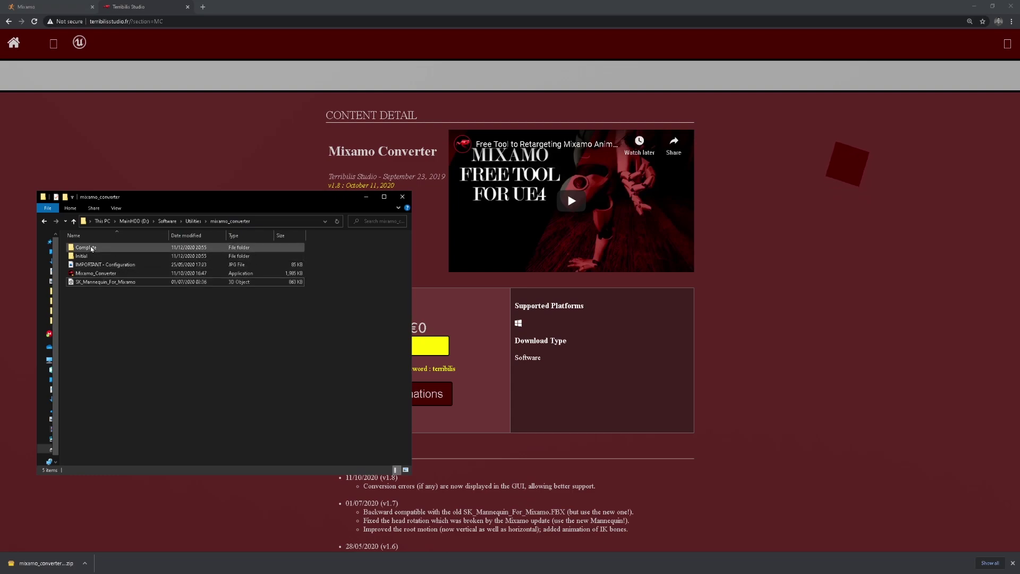
left_click(106, 274)
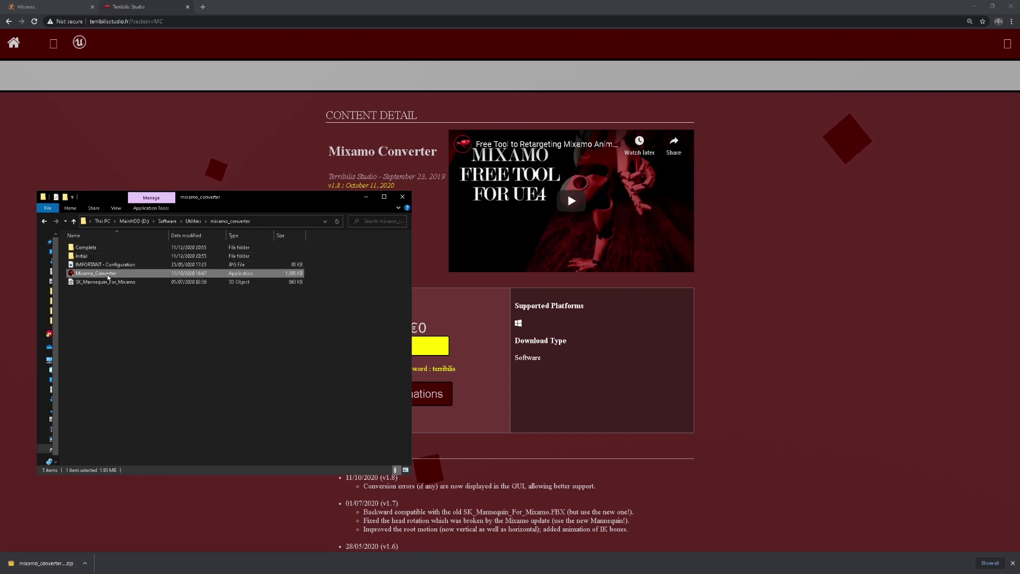
left_click(181, 248)
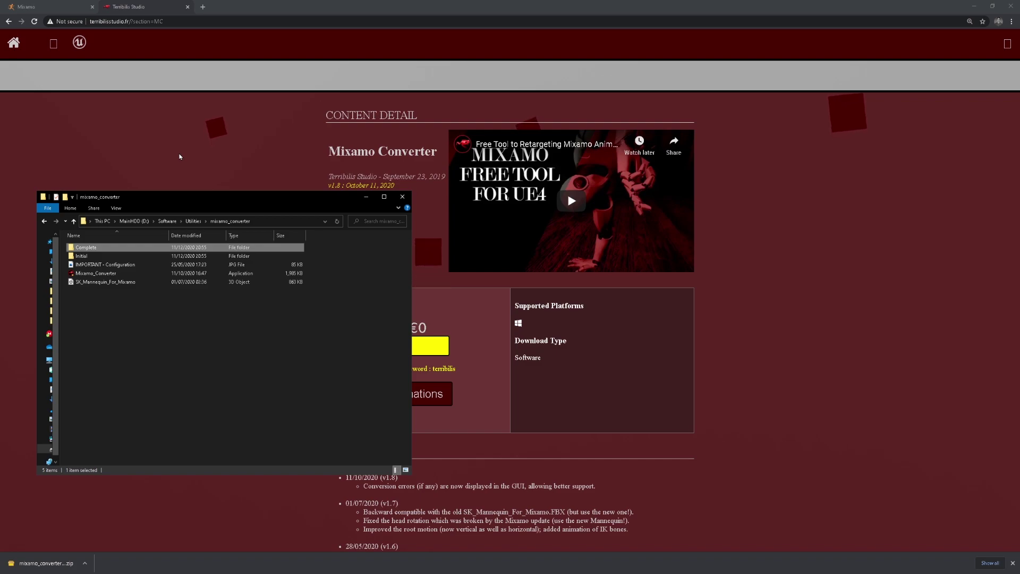
left_click(178, 155)
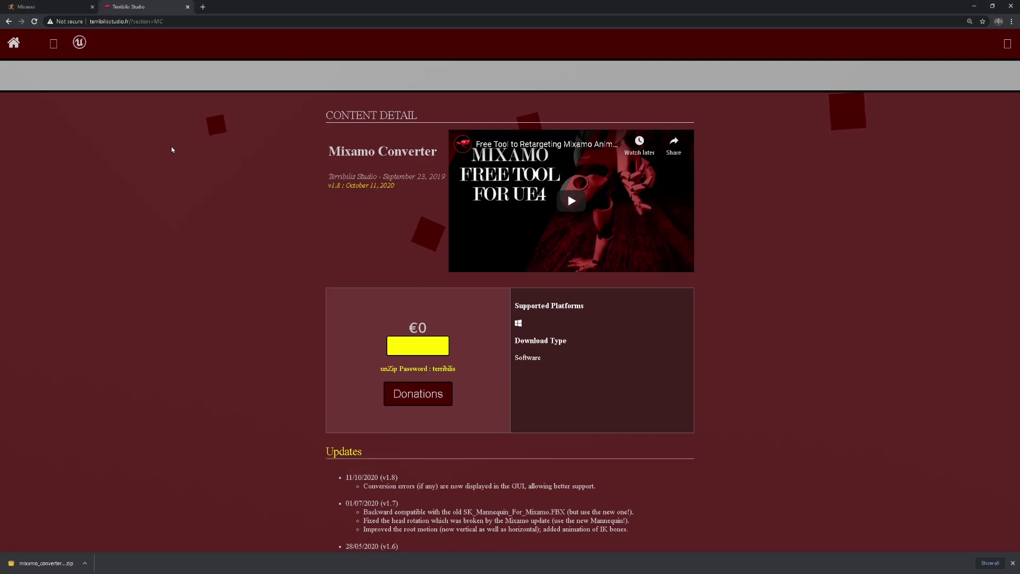
Upload SK_Mannequin_For_Mixamo from the mixamo_converter folder to Mixamo and accept it as the current character
left_click(69, 4)
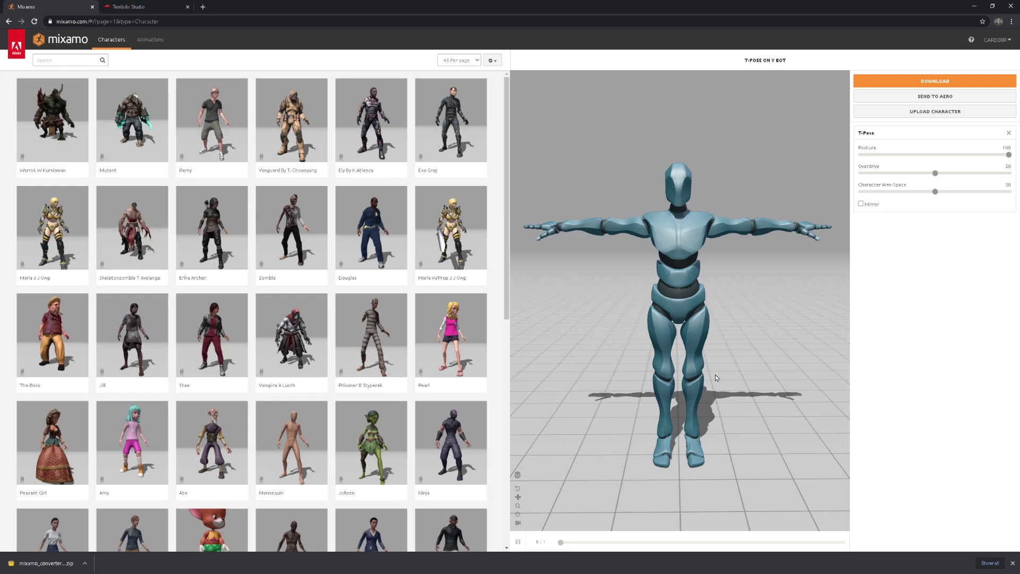
left_click(923, 112)
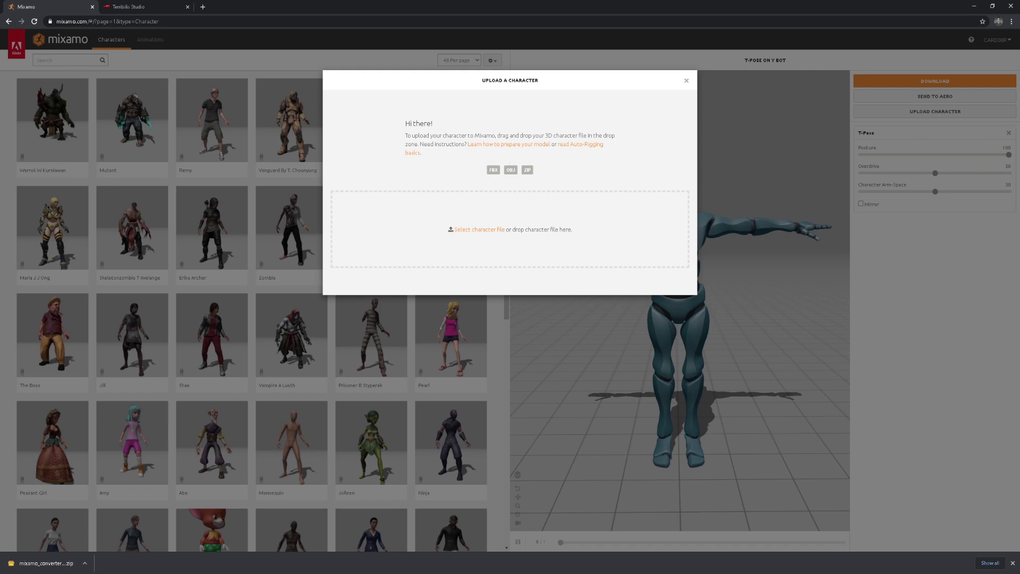
key("alt+Tab")
left_click(114, 282)
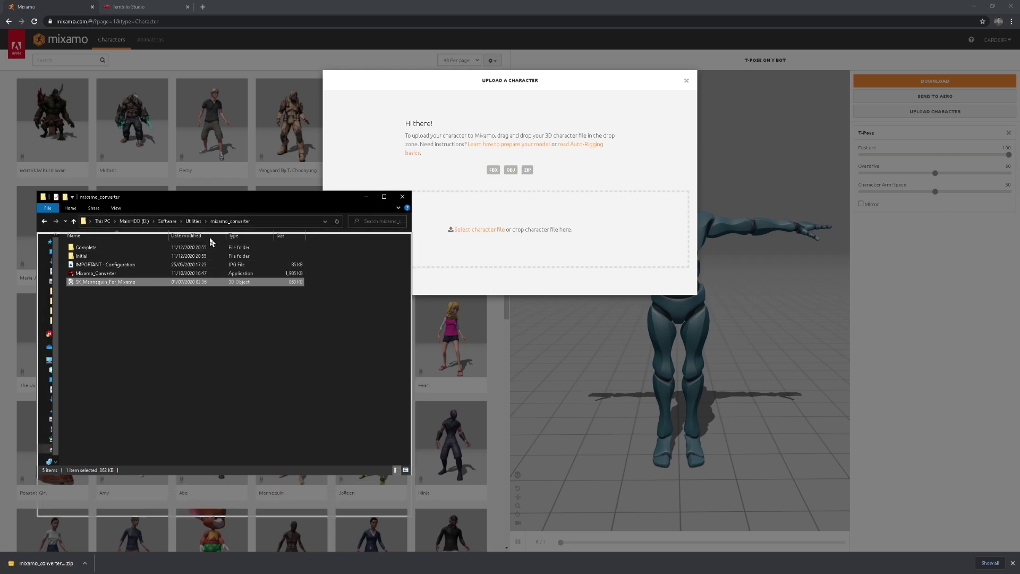
left_click_drag(192, 198, 165, 254)
left_click_drag(90, 340, 485, 235)
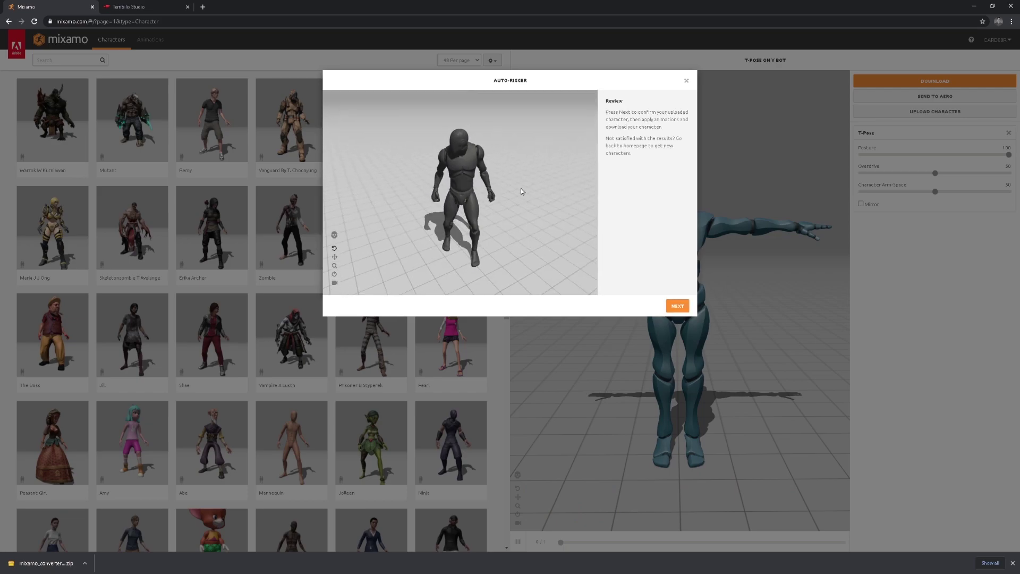
left_click(676, 305)
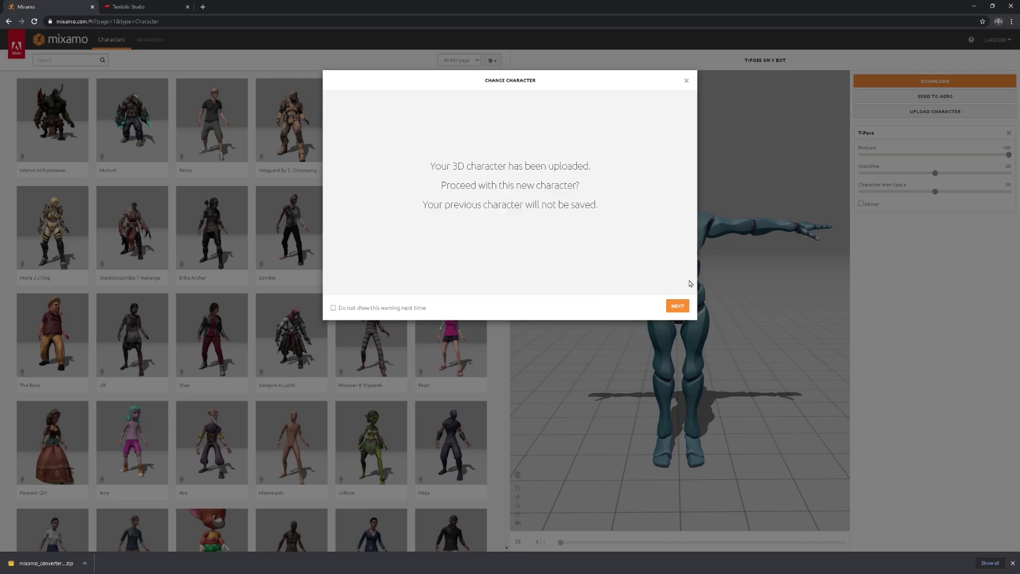
left_click(678, 306)
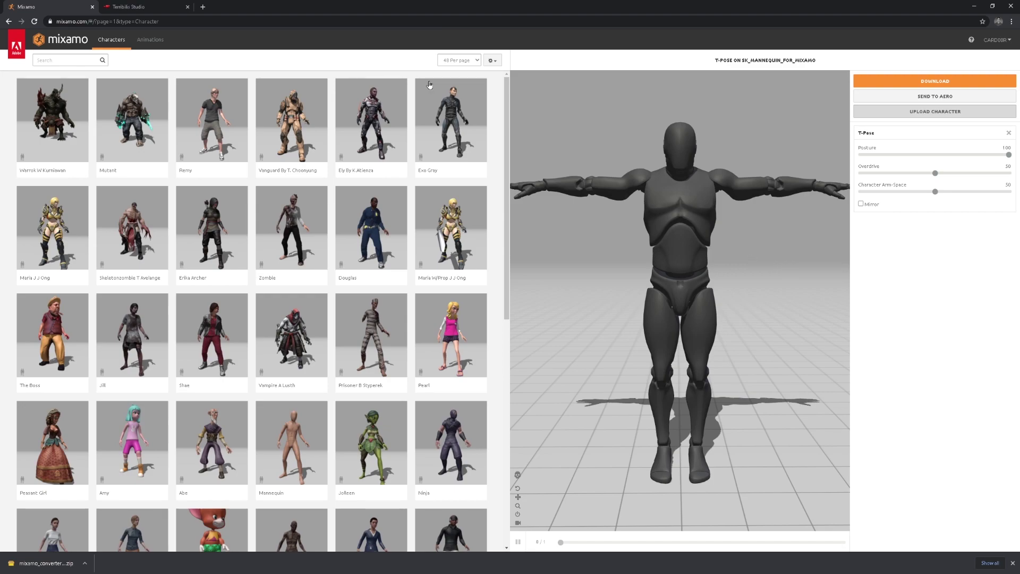
Search Mixamo's animations for "sprint", apply Sprint Forward to the mannequin and enable In Place
left_click(151, 39)
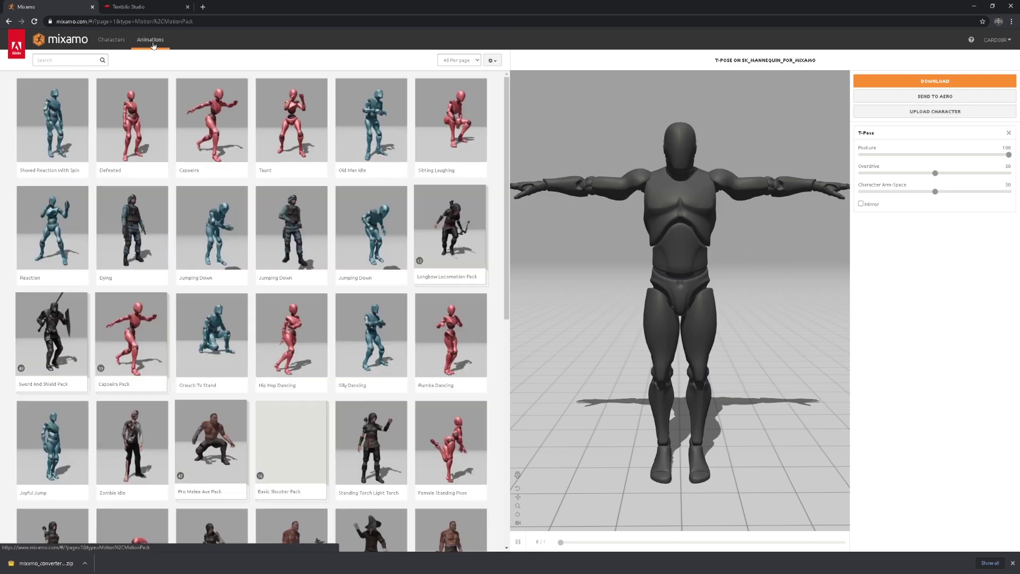
left_click(66, 60)
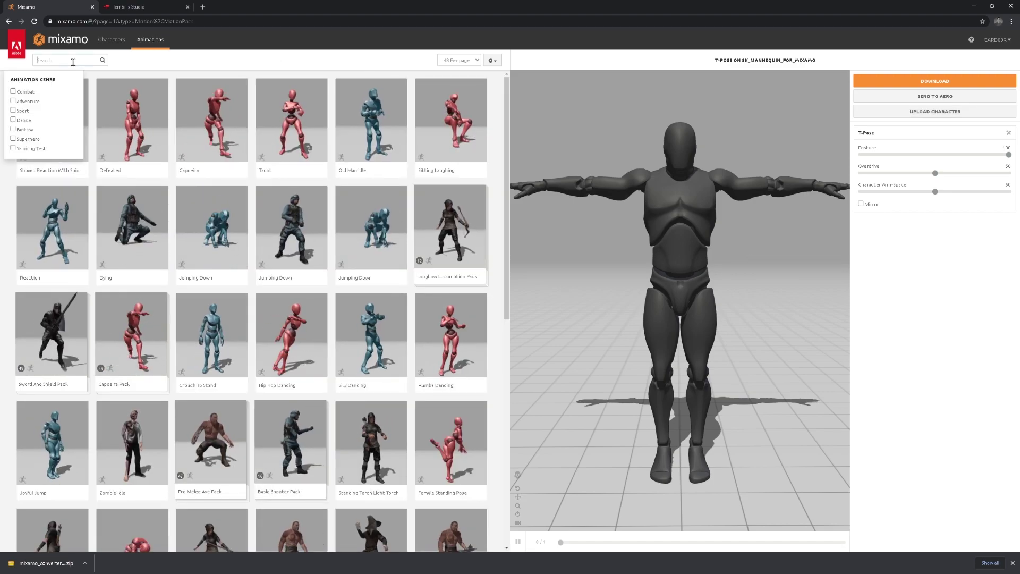
type("sprint")
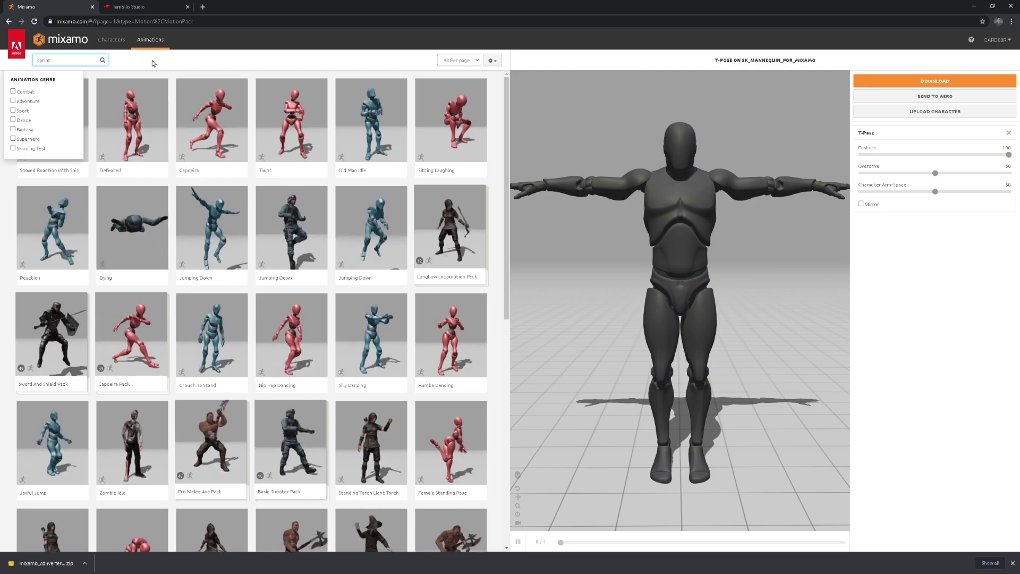
key("Return")
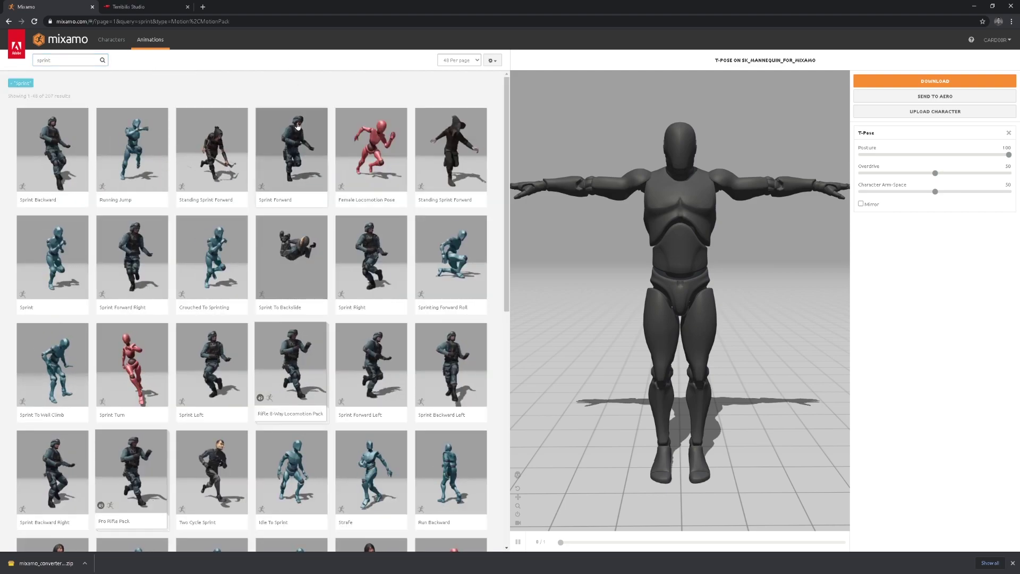
left_click(291, 154)
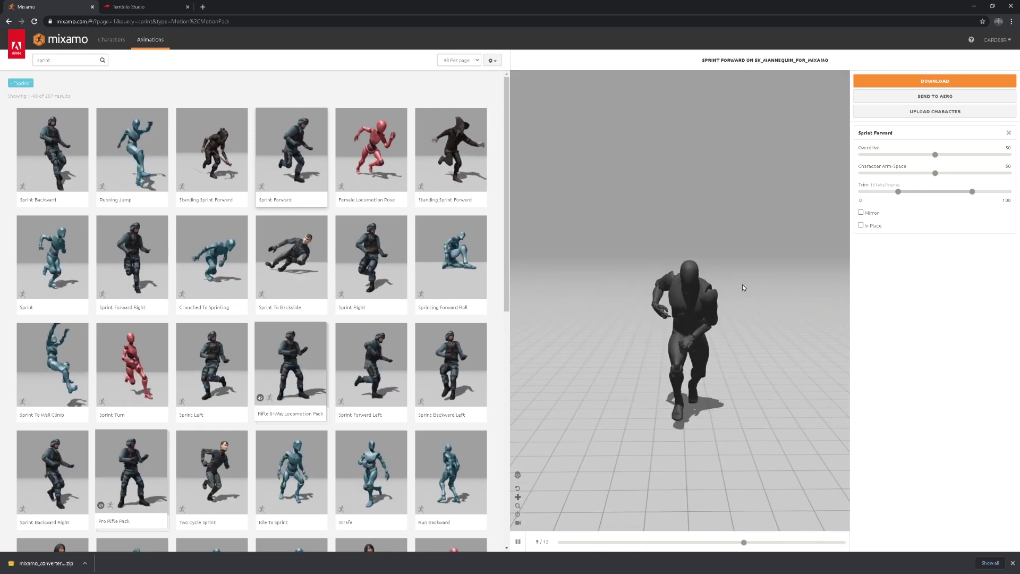
left_click(861, 225)
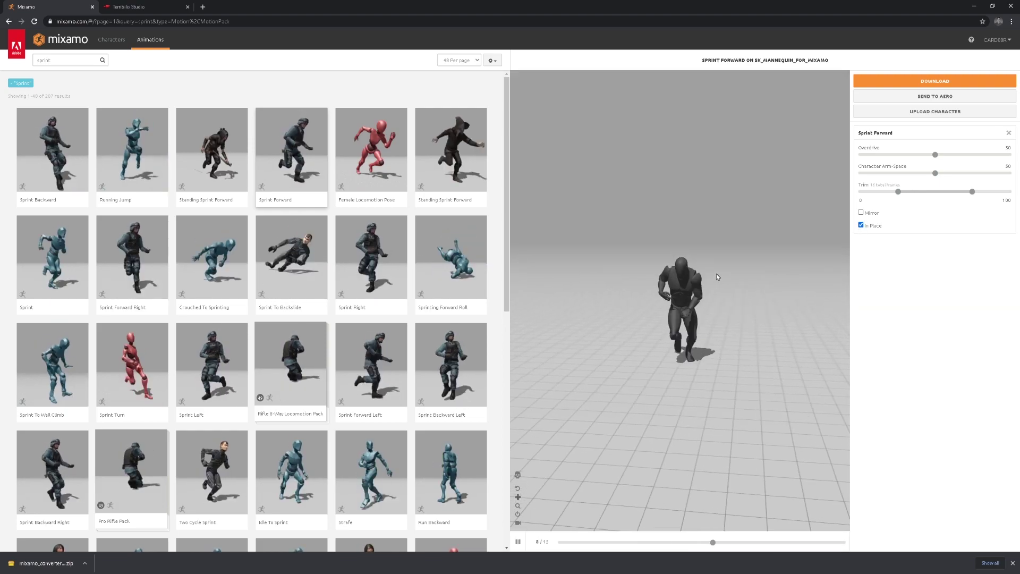
Download the Sprint Forward animation with Skin set to Without Skin and Keyframe Reduction set to Uniform
left_click(895, 83)
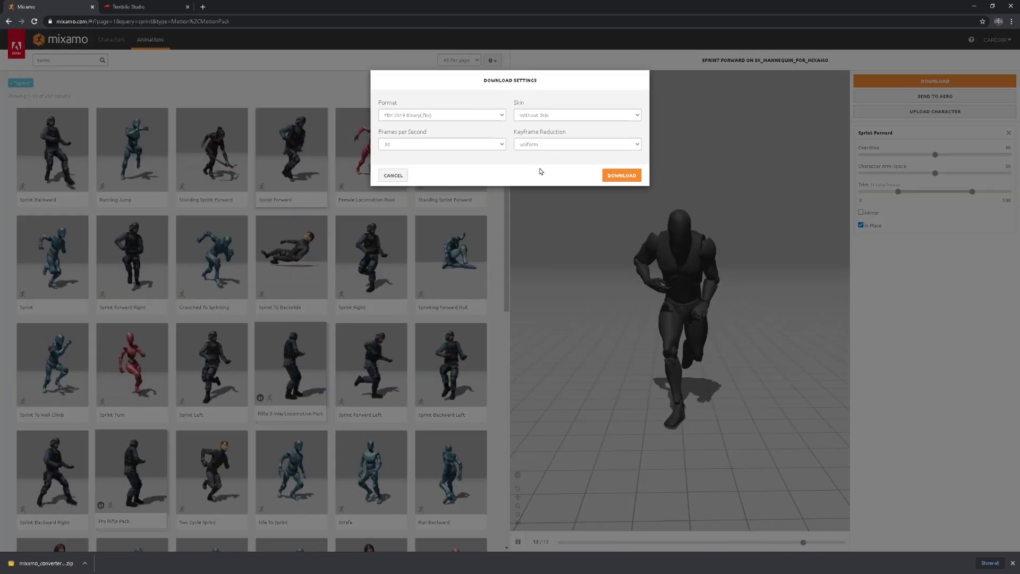
left_click(528, 116)
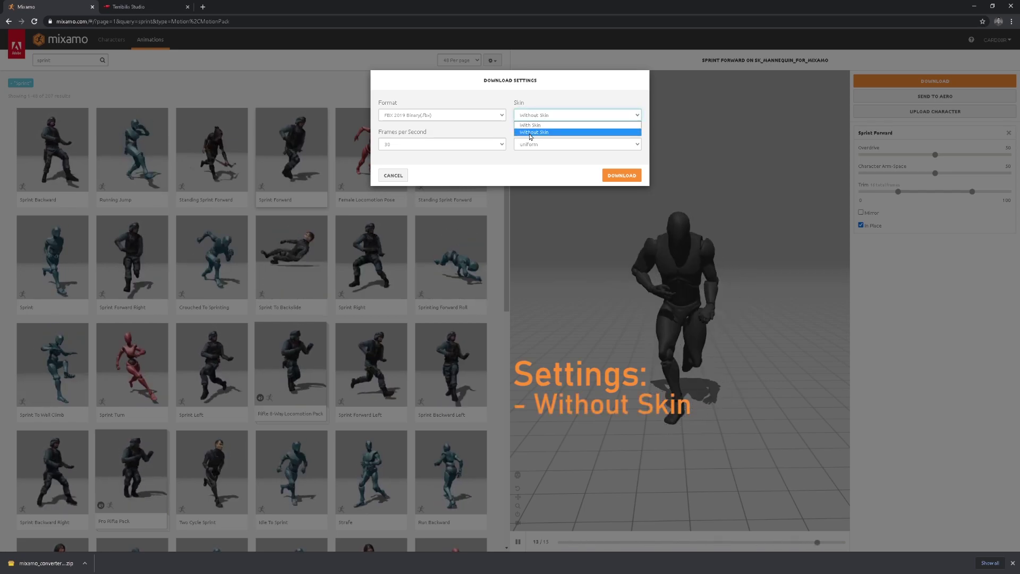
left_click(532, 131)
left_click(531, 145)
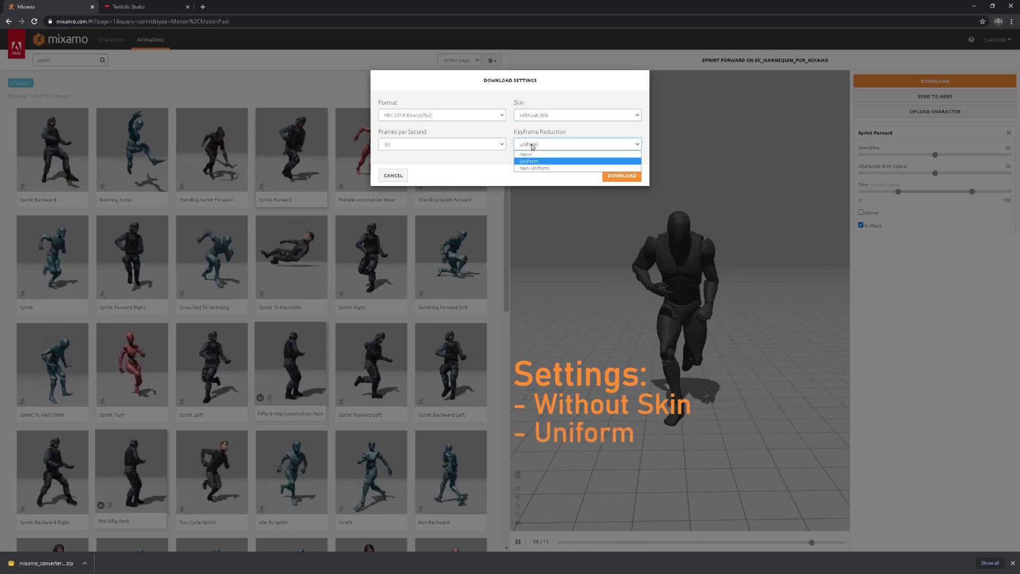
left_click(530, 162)
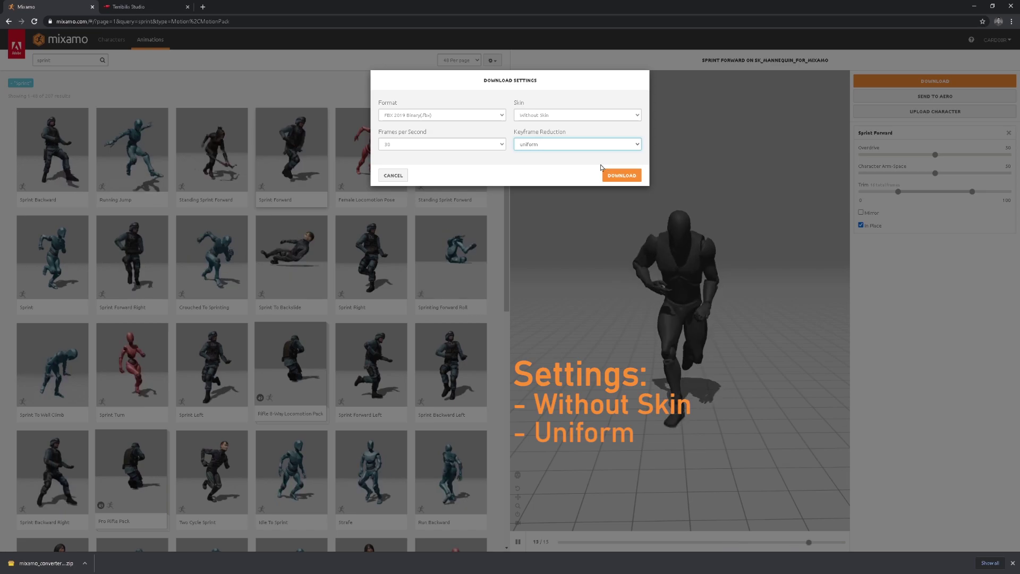
left_click(622, 176)
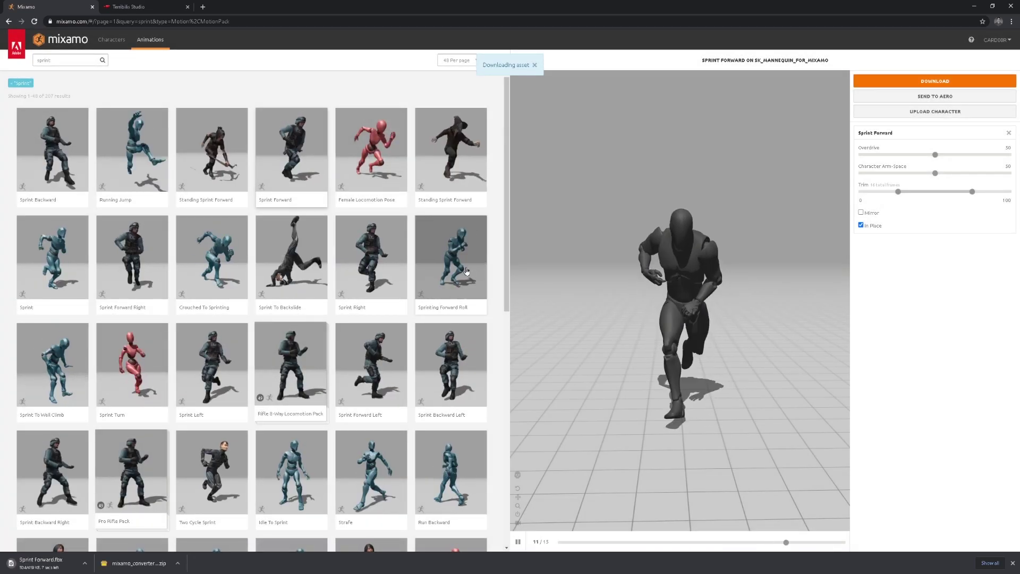
Move the downloaded Sprint Forward file from the Downloads folder into the Initial folder of mixamo_converter
left_click(89, 561)
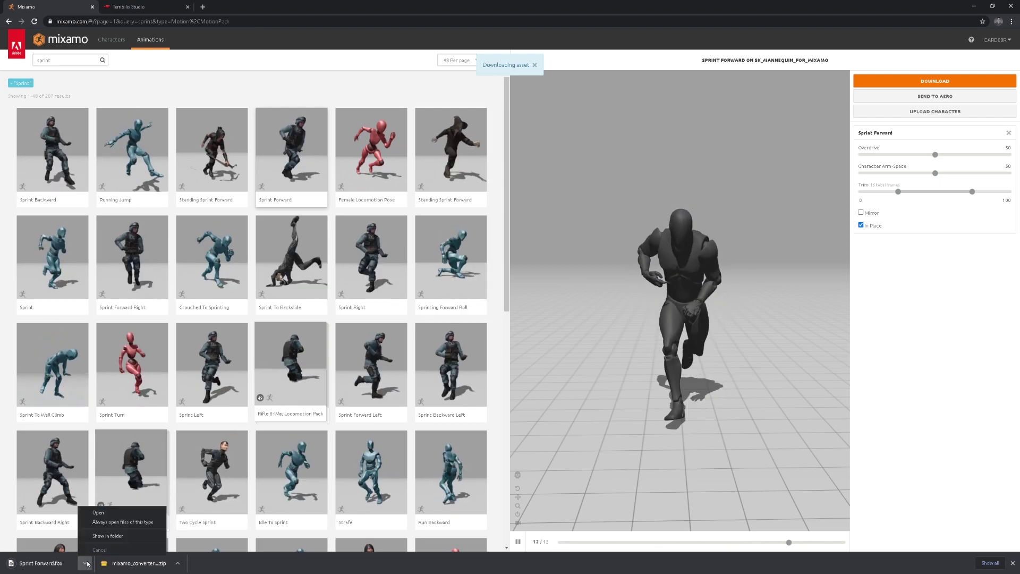
left_click(109, 537)
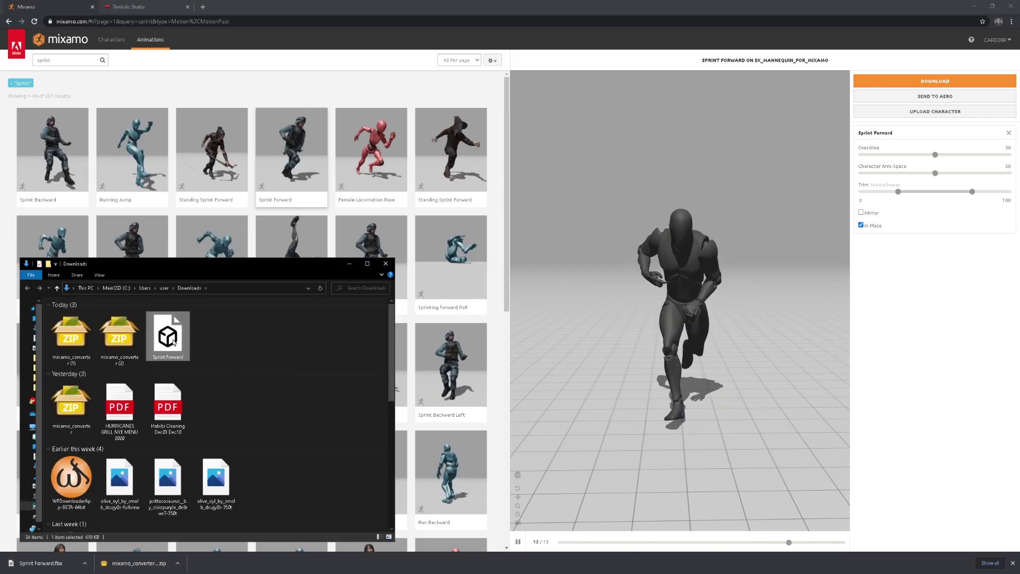
right_click(174, 340)
key("Escape")
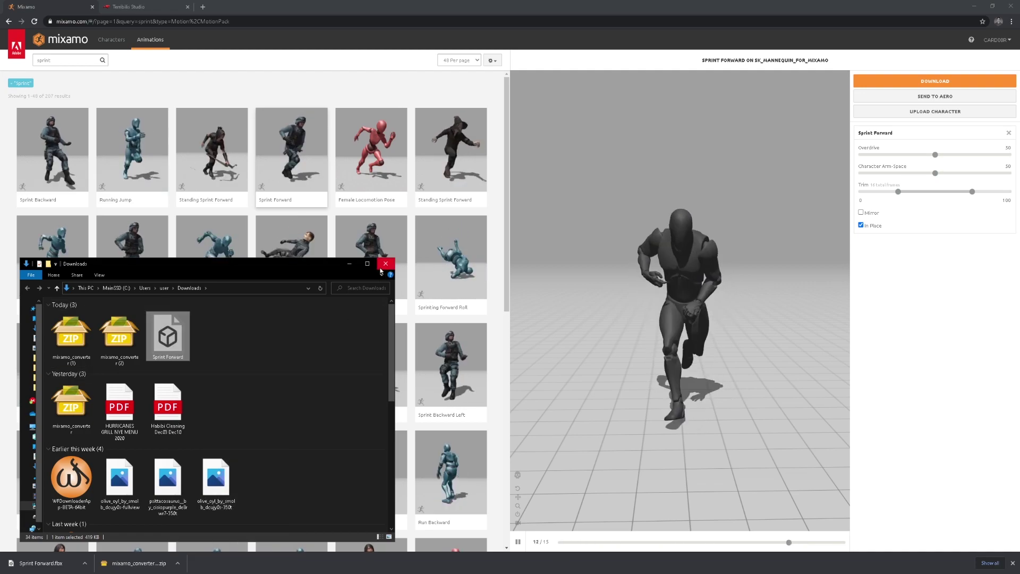
left_click(385, 264)
key("alt+Tab")
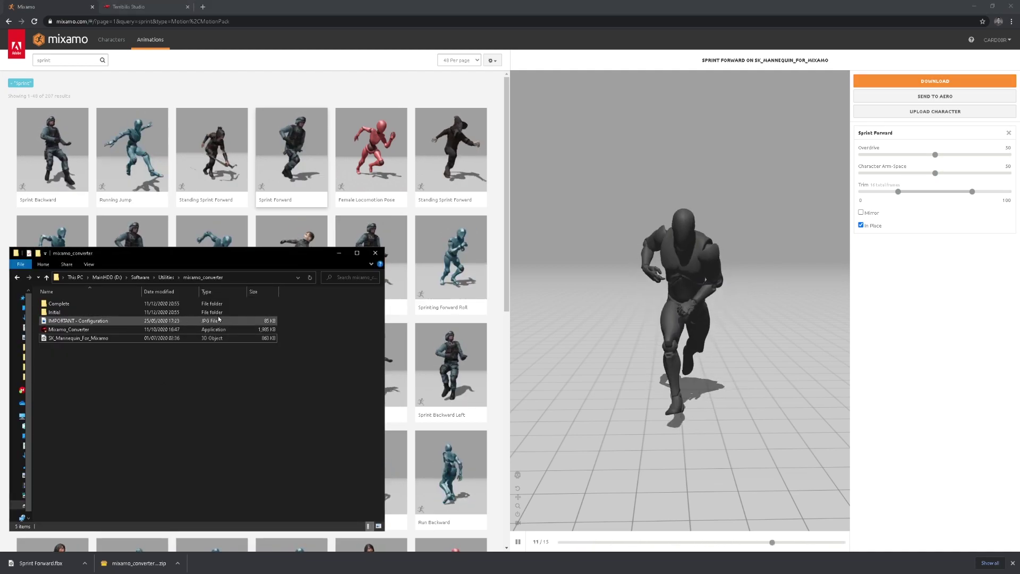
double_click(56, 312)
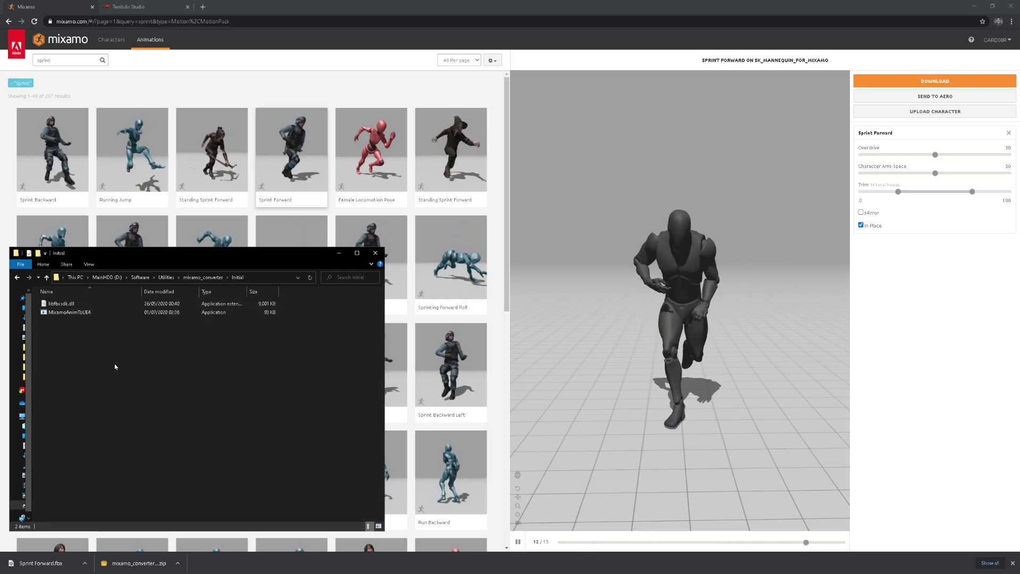
right_click(99, 337)
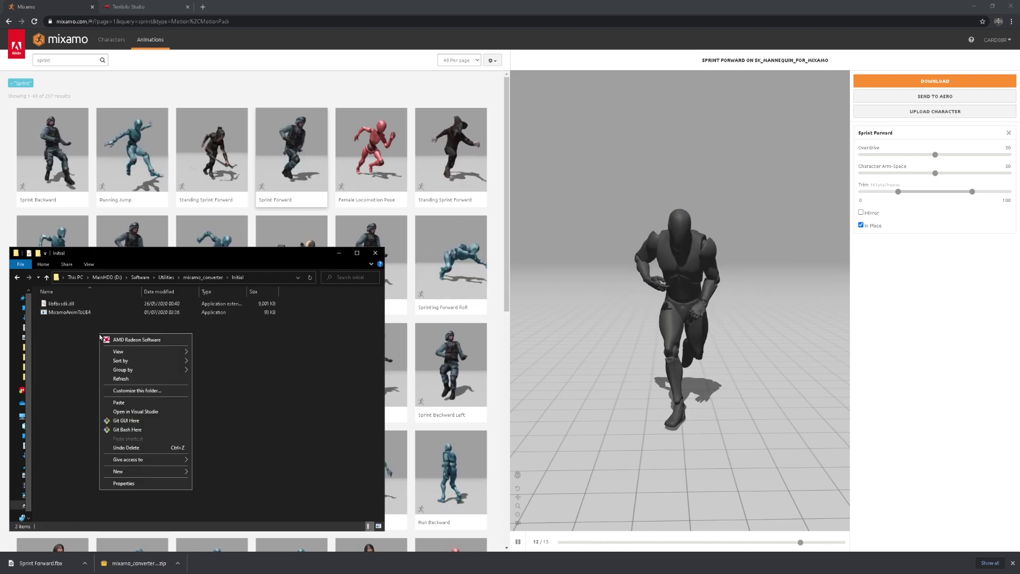
left_click(122, 405)
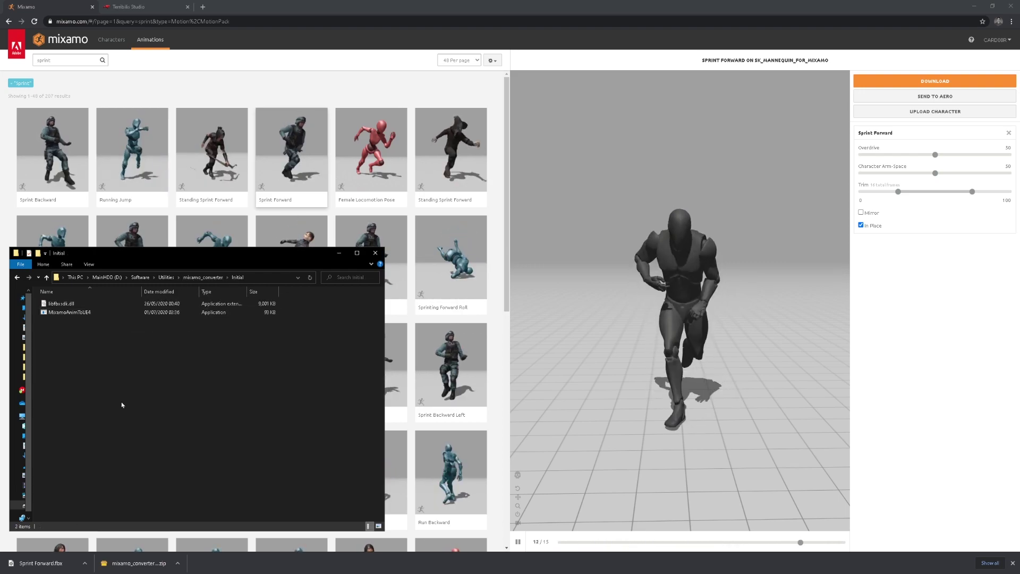
Launch Mixamo_Converter from the mixamo_converter folder and convert the initial animations from Mixamo to Unreal
left_click(201, 278)
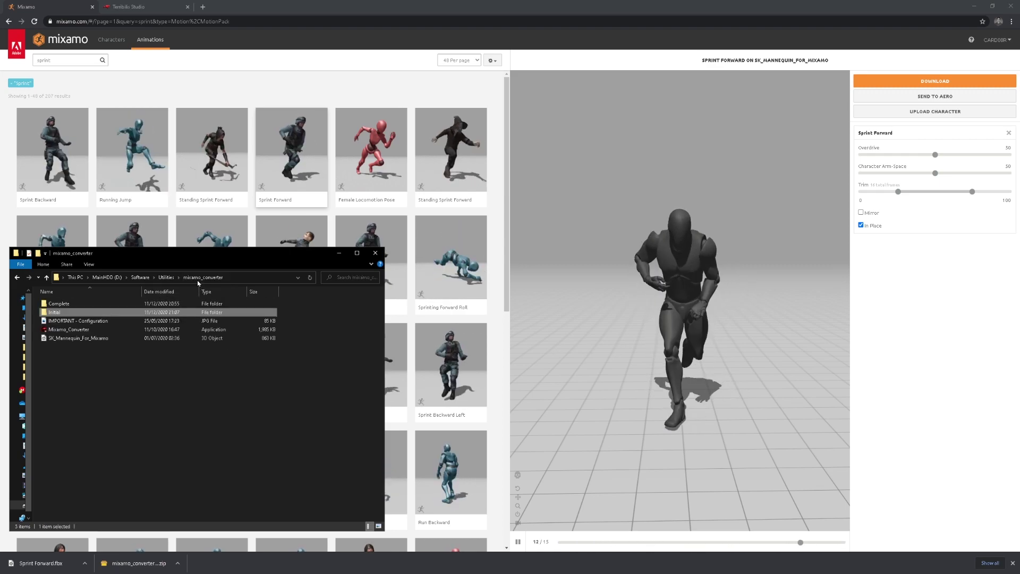
double_click(83, 330)
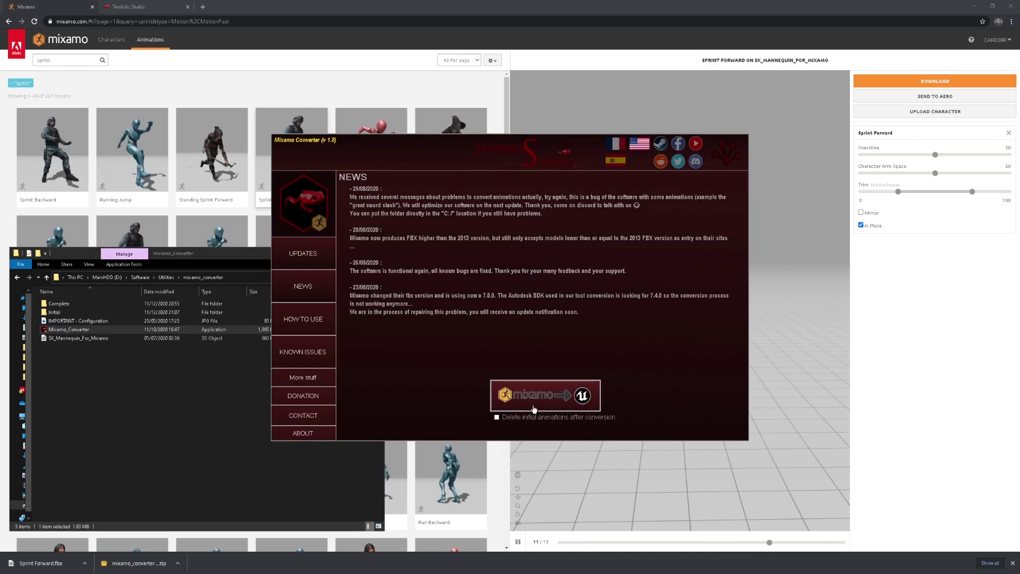
left_click(573, 398)
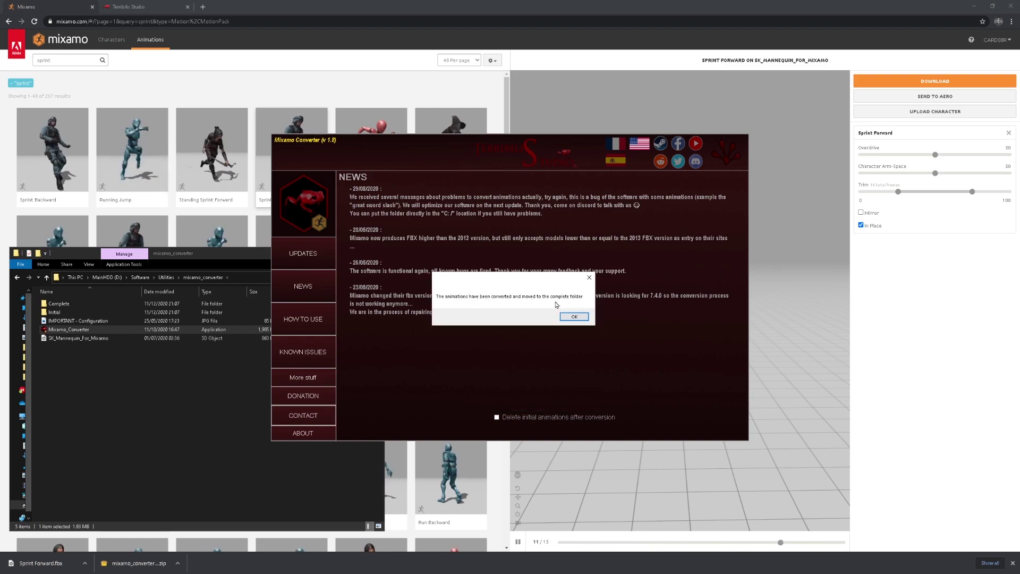
Dismiss the conversion message and select the converted SprintForward4UE4 file in mixamo_converter's Complete folder
left_click(574, 317)
left_click(149, 384)
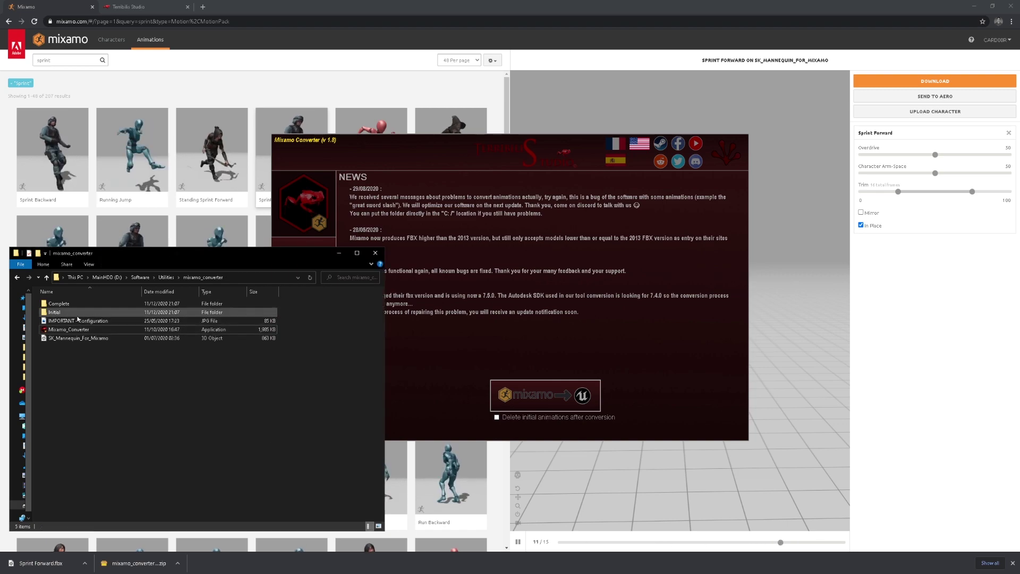
left_click(95, 305)
double_click(63, 305)
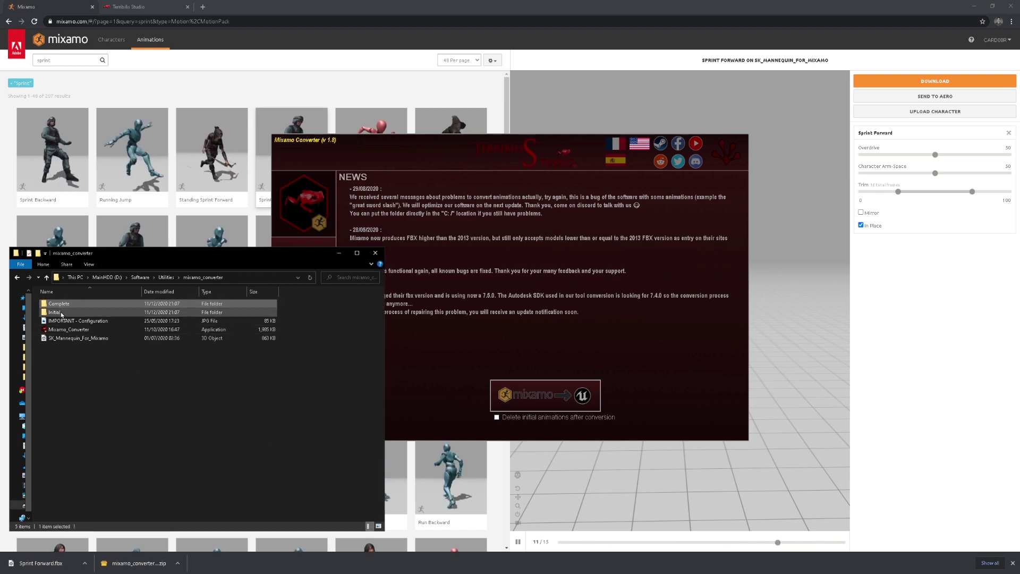
left_click(127, 304)
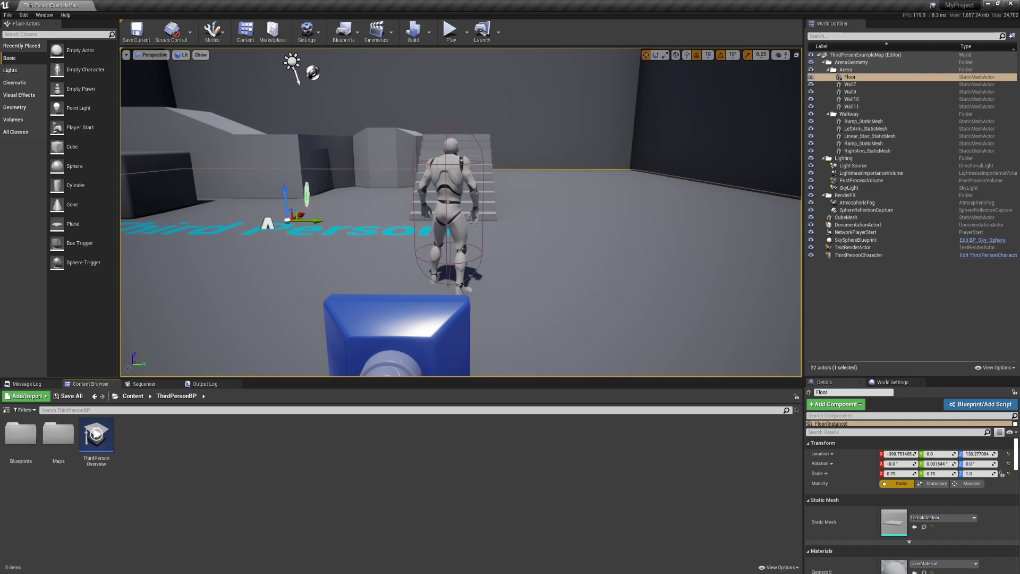
Switch to Unreal Editor and bring SprintForward4UE4 into the ThirdPersonBP folder, choosing UE4_Mannequin_Skeleton as its import skeleton
mouse_move(205, 572)
left_click(215, 534)
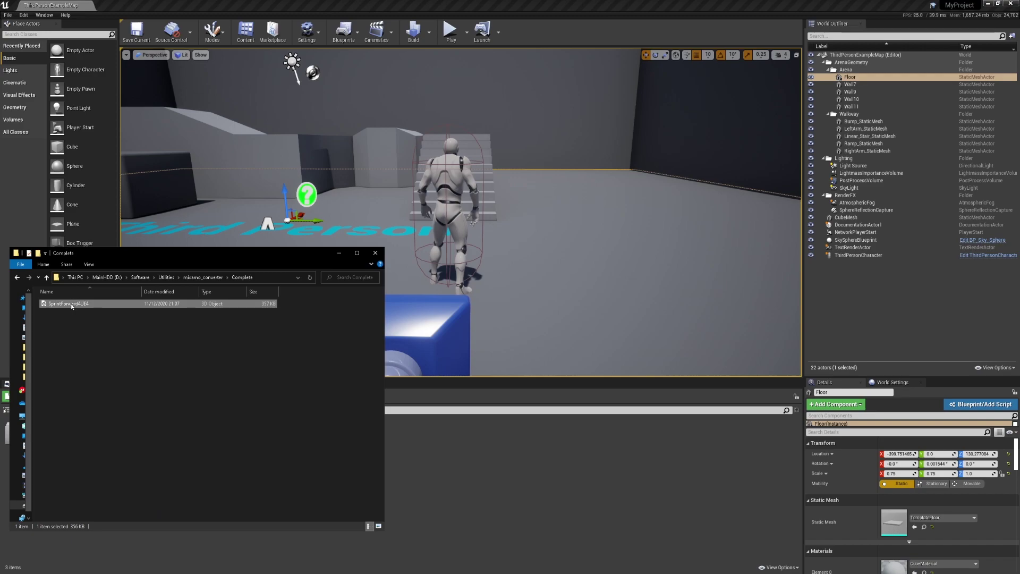
left_click_drag(72, 306, 498, 470)
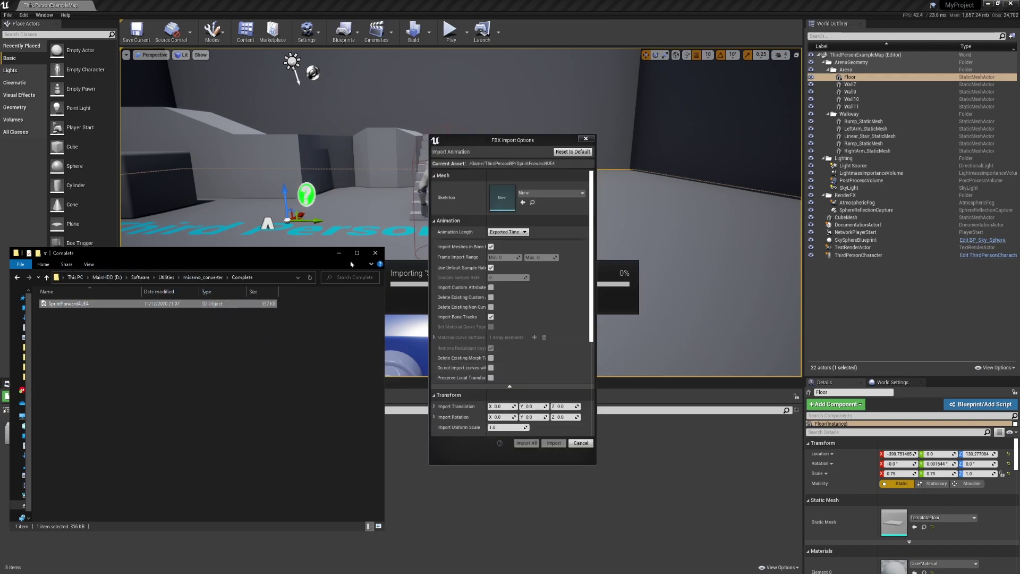
left_click(332, 254)
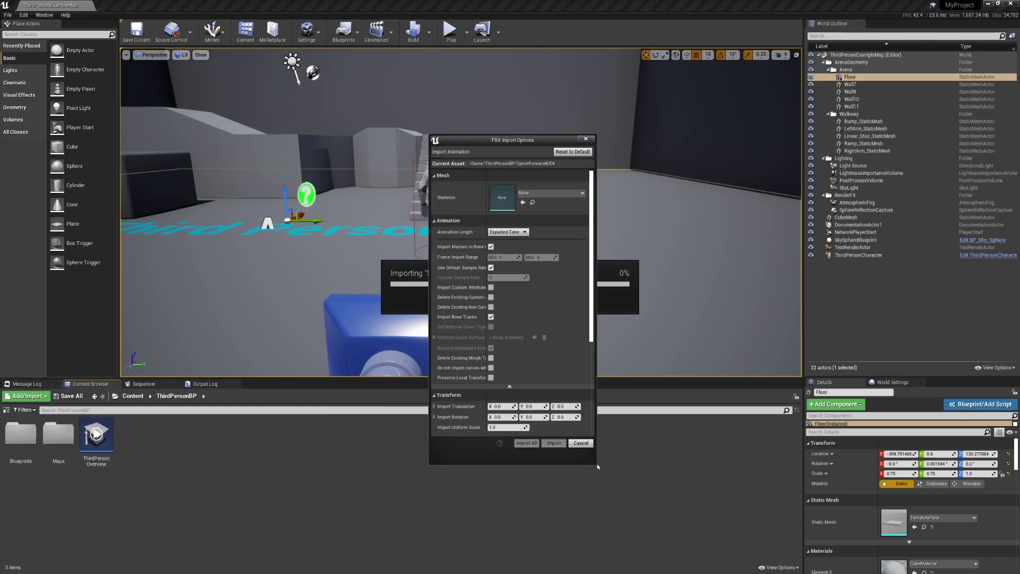
left_click(553, 193)
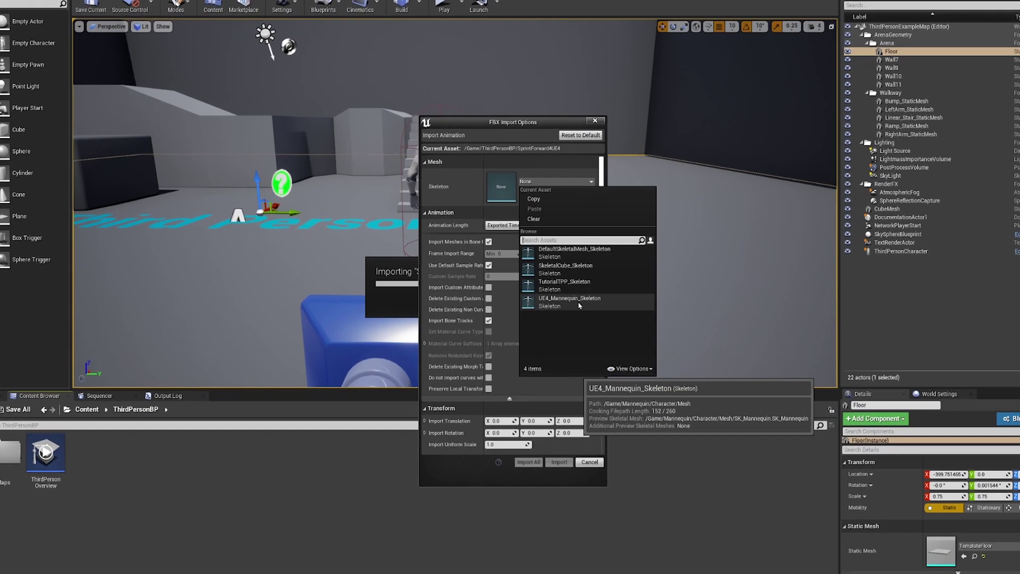
left_click(549, 303)
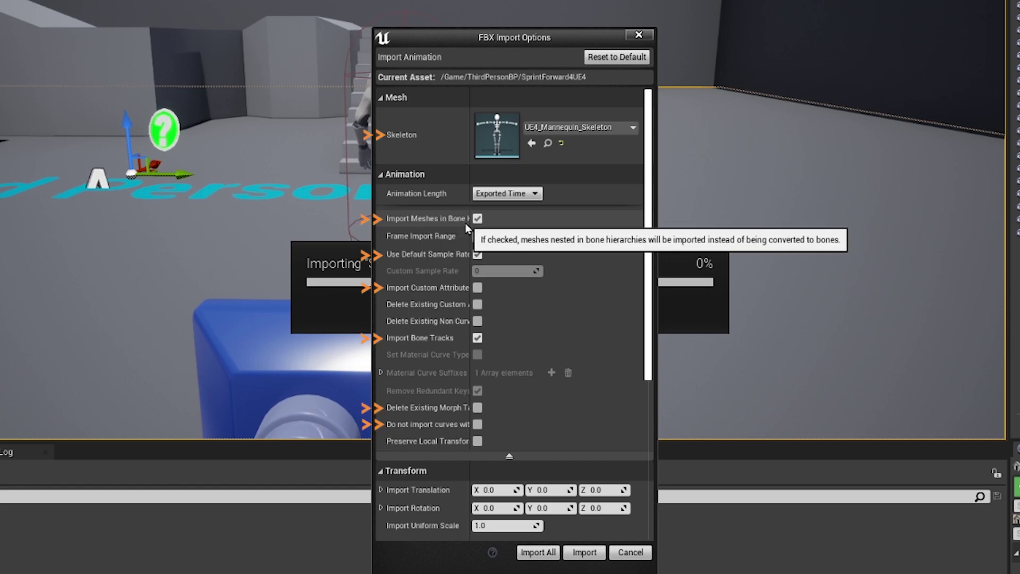
Widen the option names column to review the FBX import options, and import the animation with zero import translation
left_click_drag(469, 229, 511, 225)
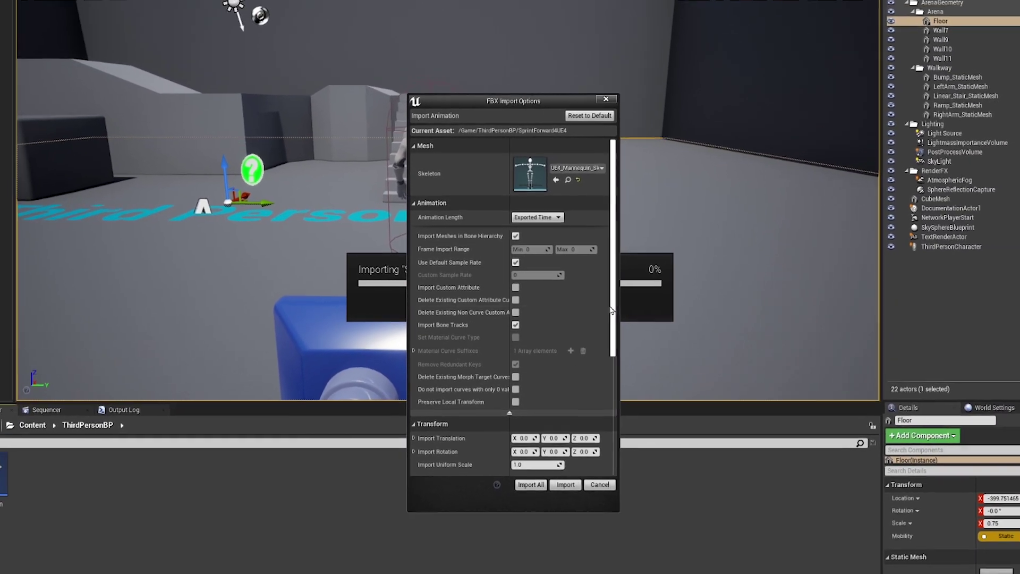
left_click_drag(611, 311, 614, 328)
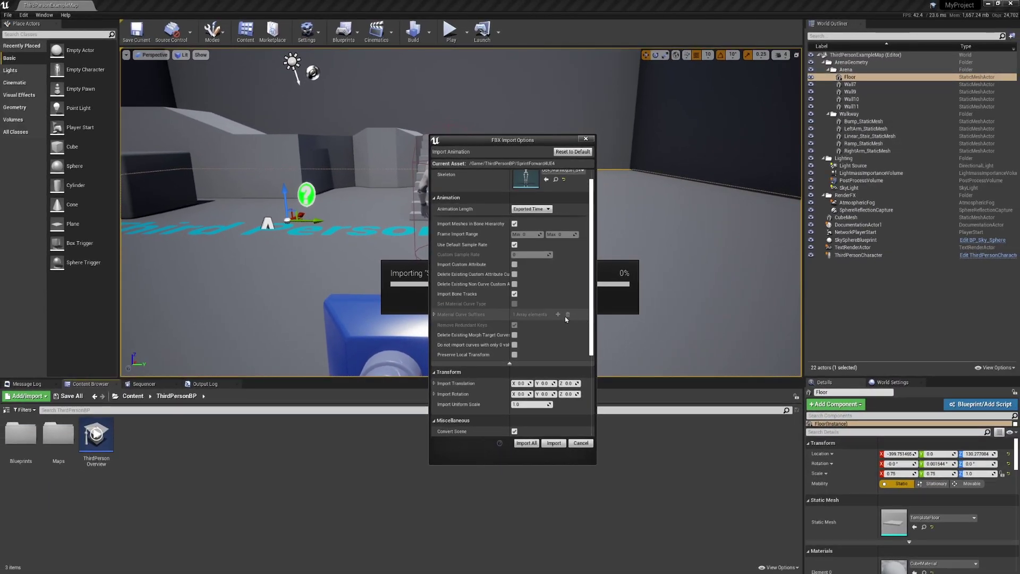
scroll(567, 317, "up", 1)
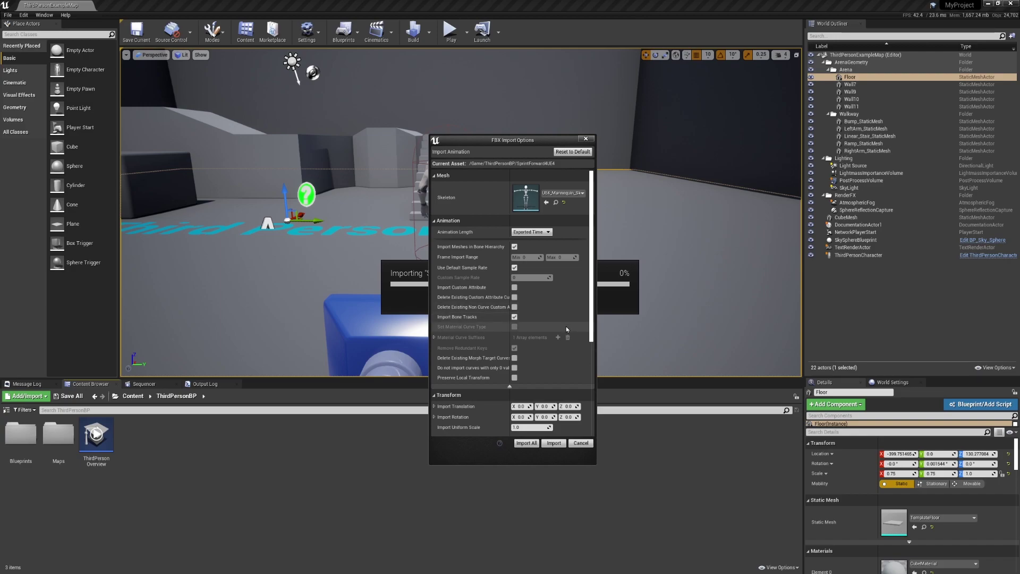
scroll(567, 329, "down", 1)
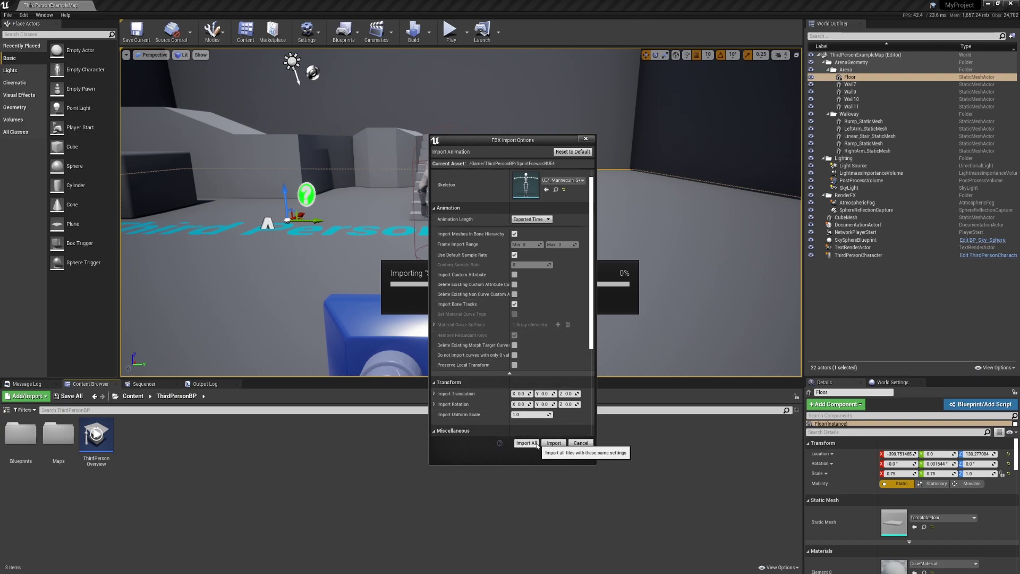
left_click(553, 444)
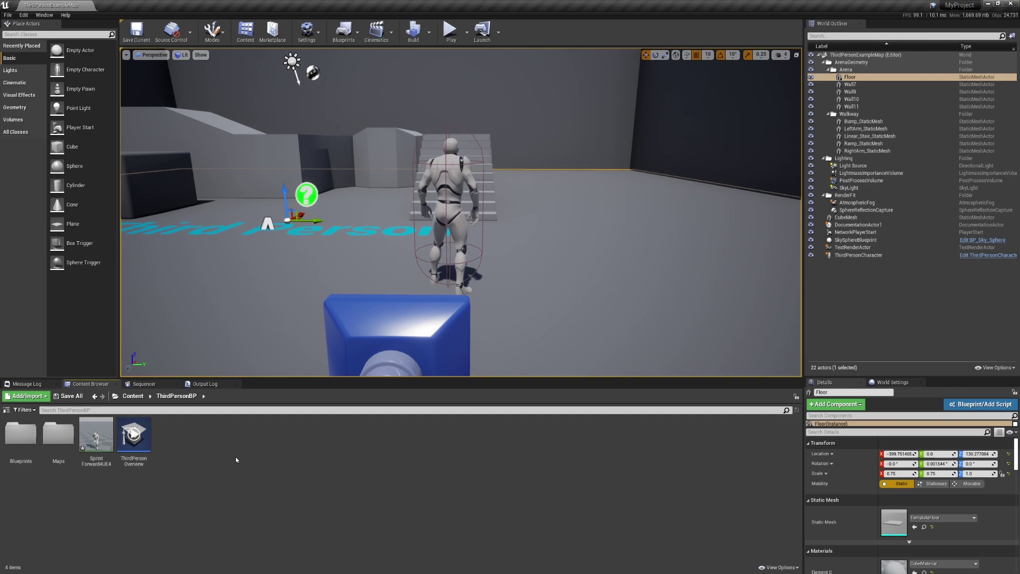
Open the SprintForward4UE4 animation, scrub its timeline to examine the feet against the floor, and close the editor
double_click(95, 437)
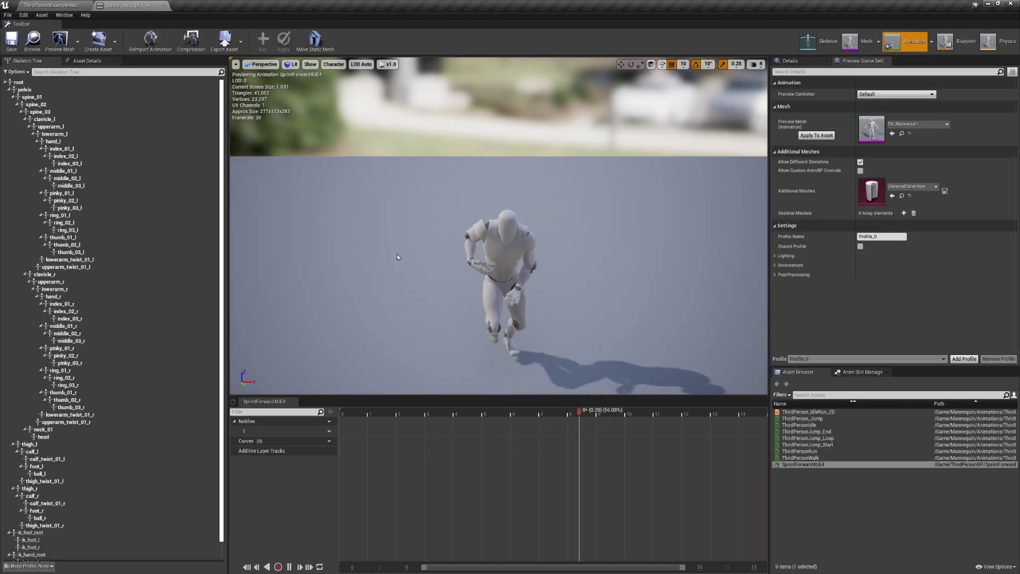
right_click_drag(397, 256, 372, 250)
left_click_drag(461, 413, 477, 413)
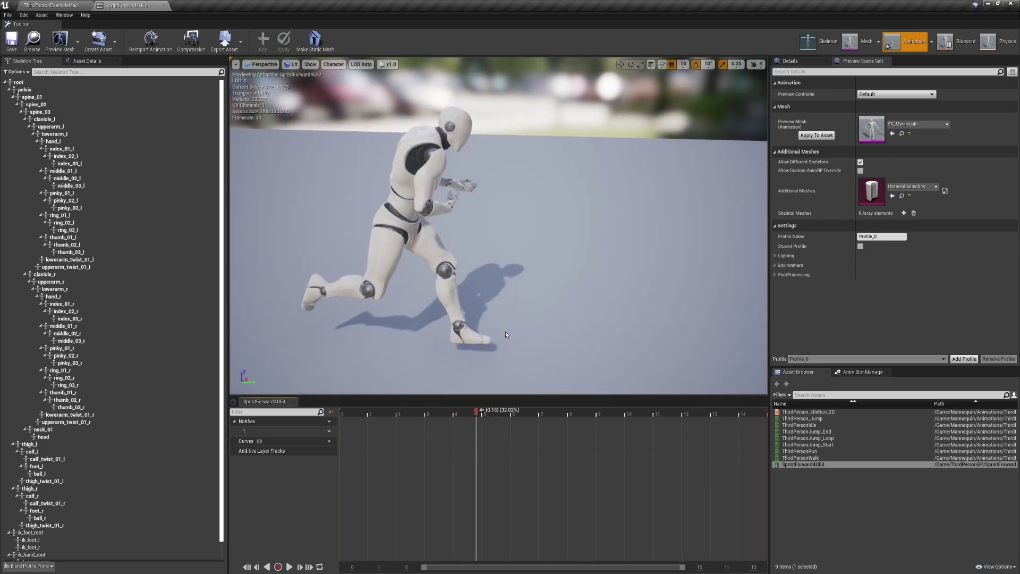
mouse_move(505, 337)
right_mouse_down()
mouse_move(506, 297)
mouse_move(514, 368)
mouse_move(507, 319)
mouse_move(511, 350)
right_mouse_up()
left_click_drag(482, 413, 452, 413)
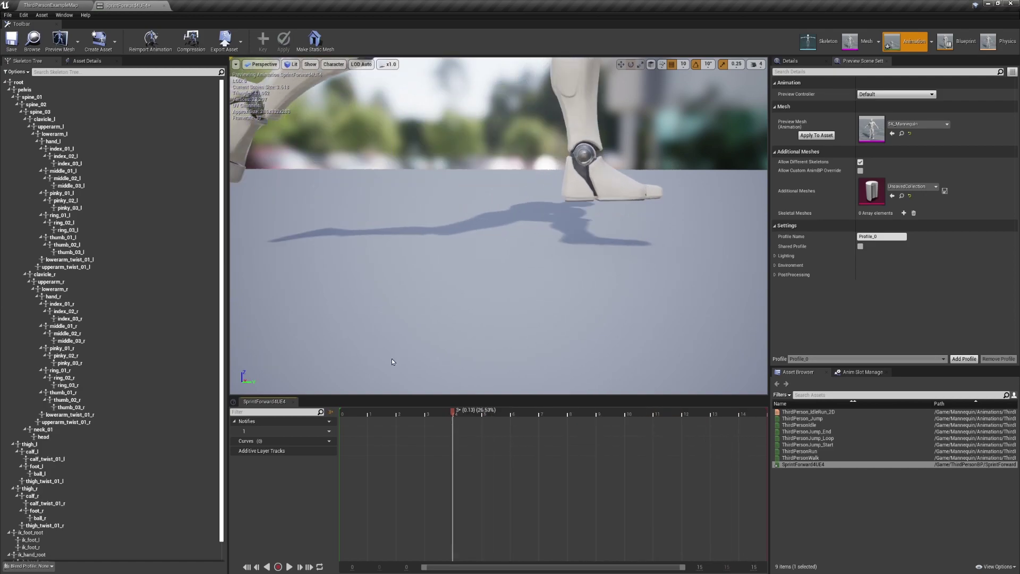
left_click(161, 6)
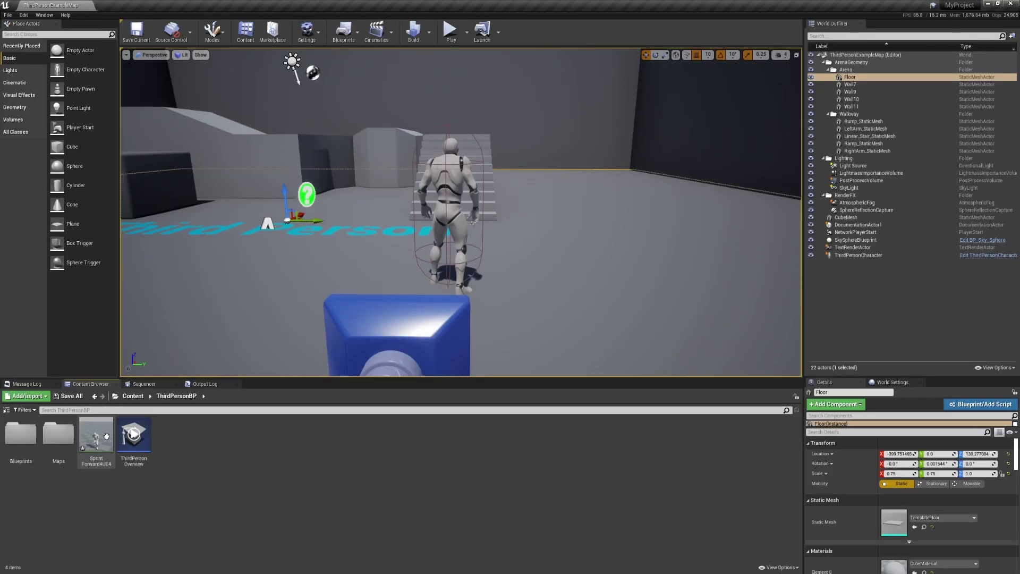
Delete the SprintForward4UE4 animation from the ThirdPersonBP folder
left_click(106, 436)
key("Delete")
left_click(453, 422)
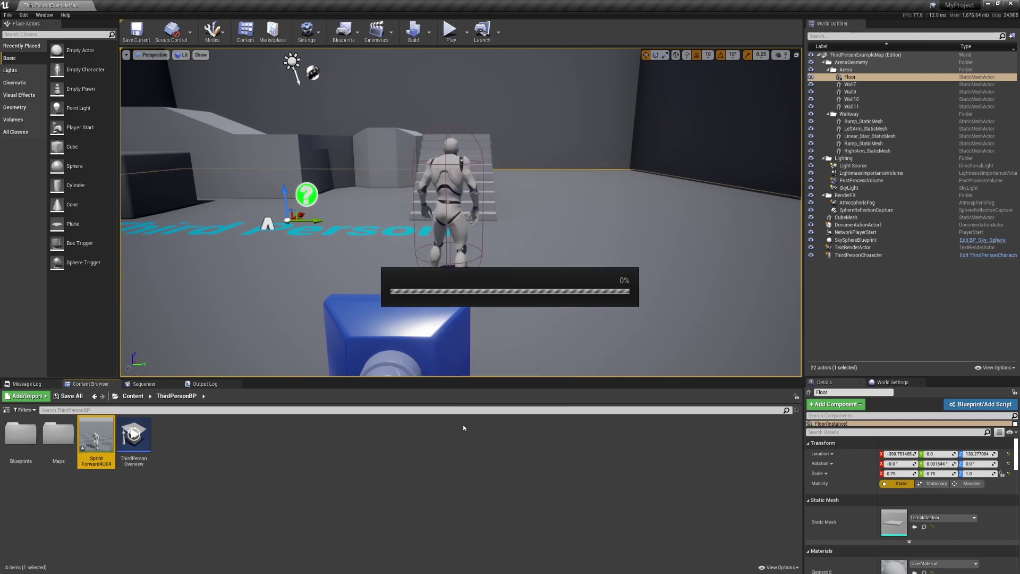
Import SprintForward4UE4 from the Complete folder again, using UE4_Mannequin_Skeleton and an Import Translation Z of -9
key("alt+Tab")
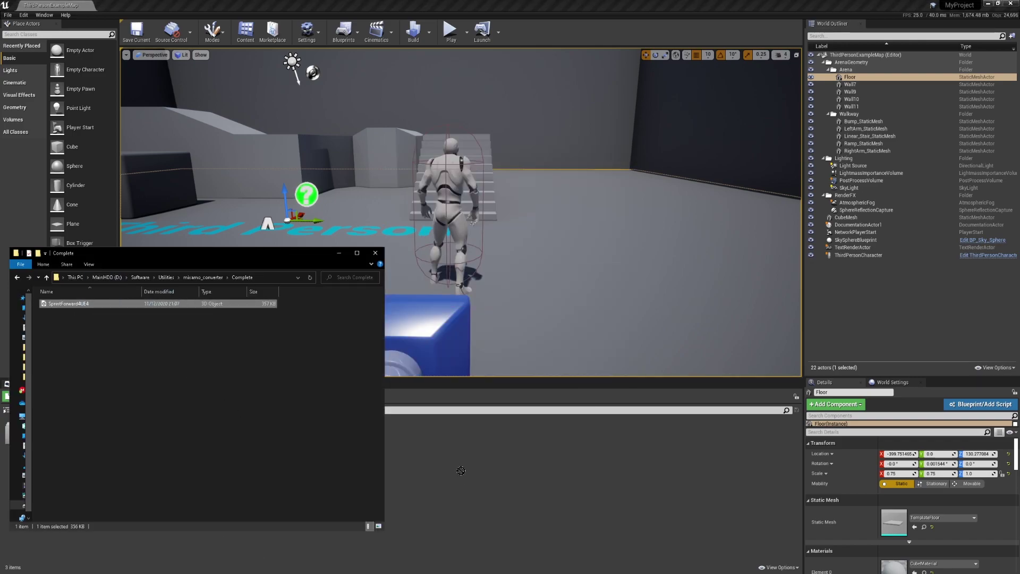
left_click(551, 193)
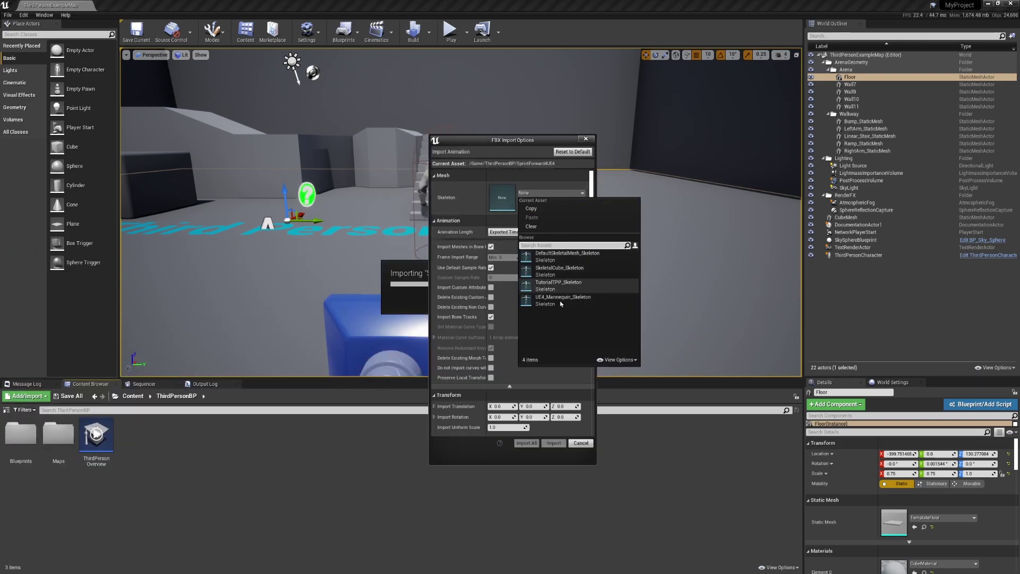
left_click(561, 303)
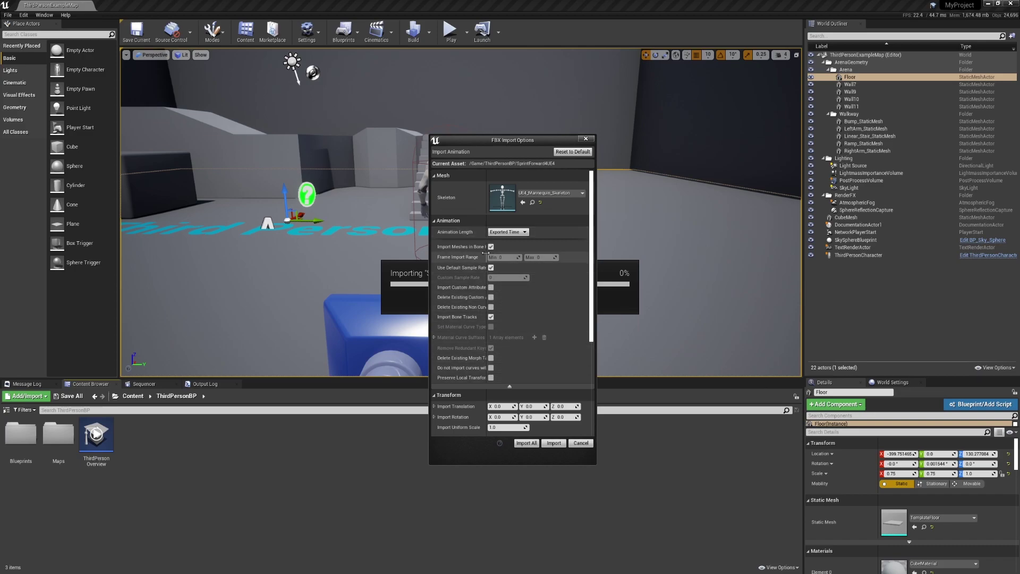
left_click_drag(501, 142, 368, 125)
scroll(316, 351, "down", 2)
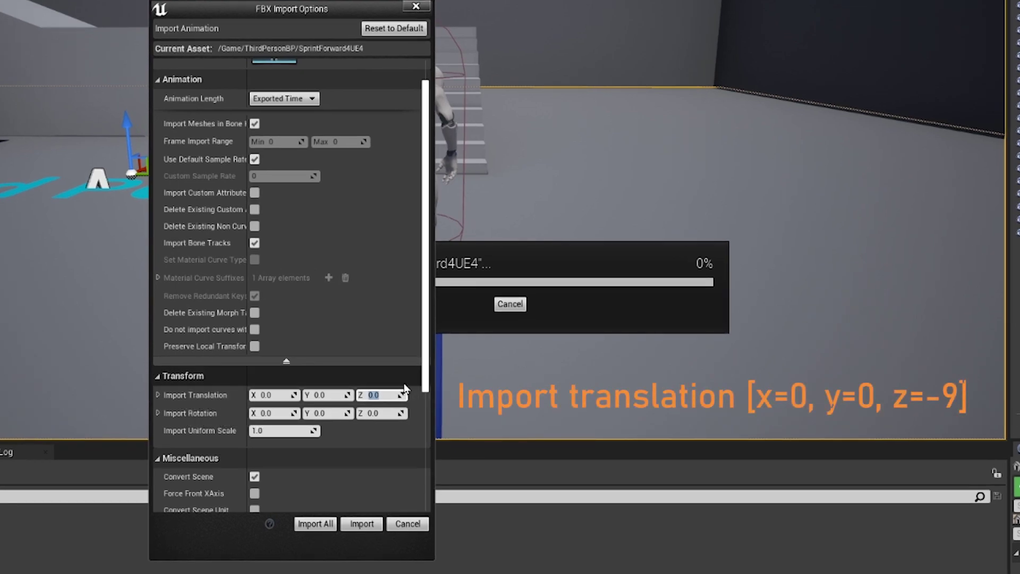
key("Return")
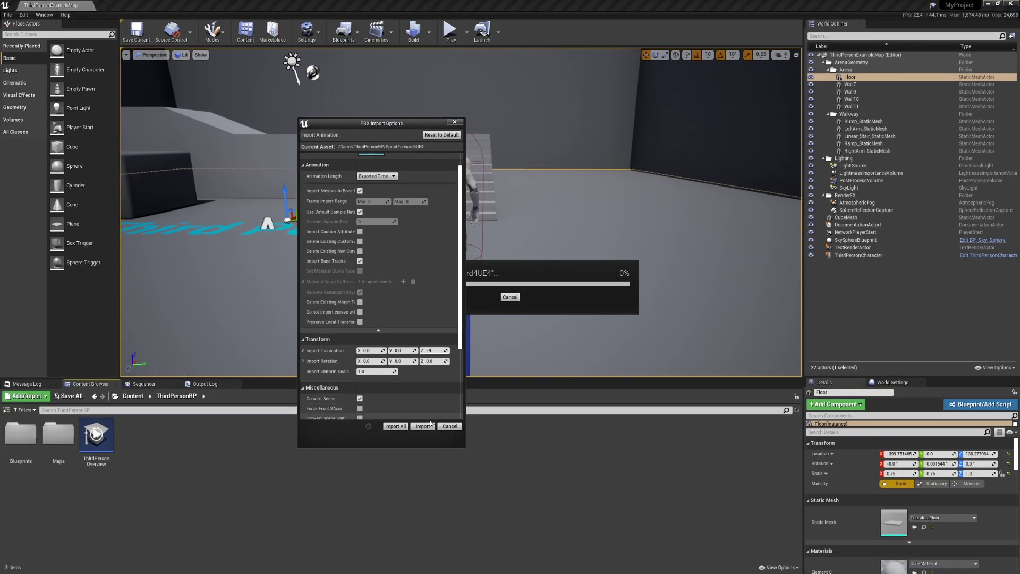
left_click(429, 425)
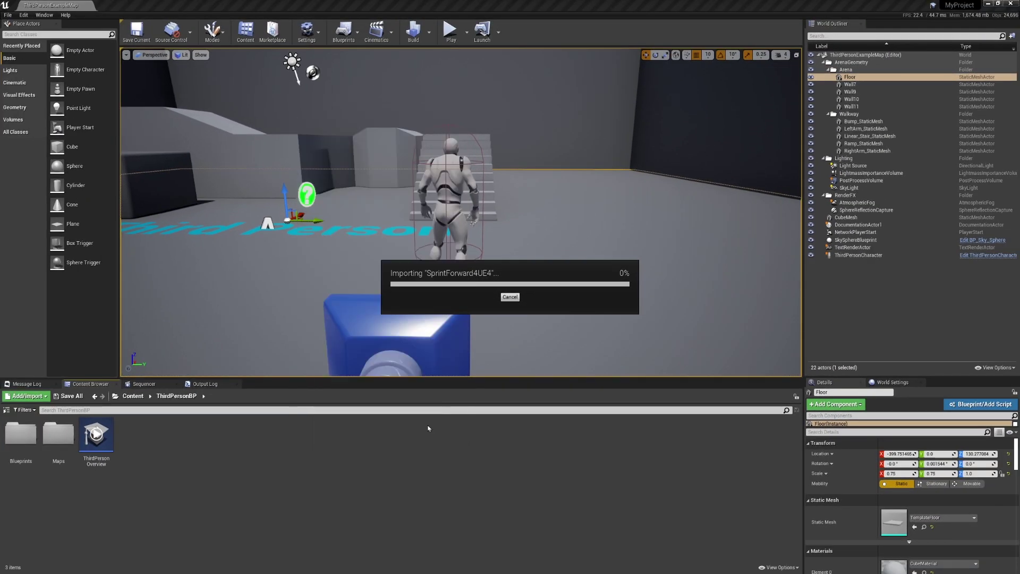
Open the reimported SprintForward4UE4 animation, scrub through it to check the feet's ground contact, and close the editor
double_click(98, 434)
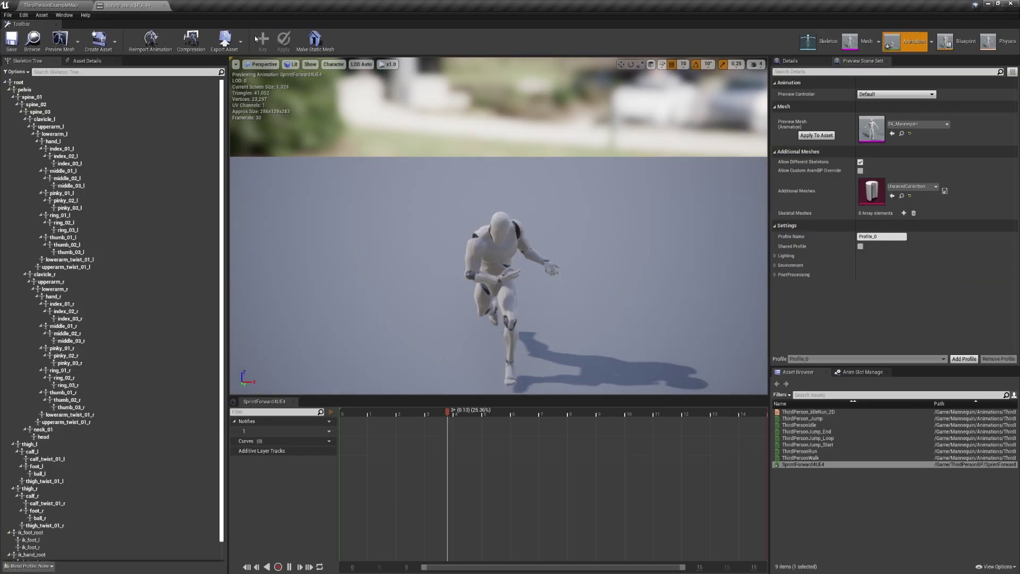
left_click_drag(499, 226, 531, 277)
middle_click_drag(532, 276, 467, 356)
right_click_drag(411, 319, 411, 265)
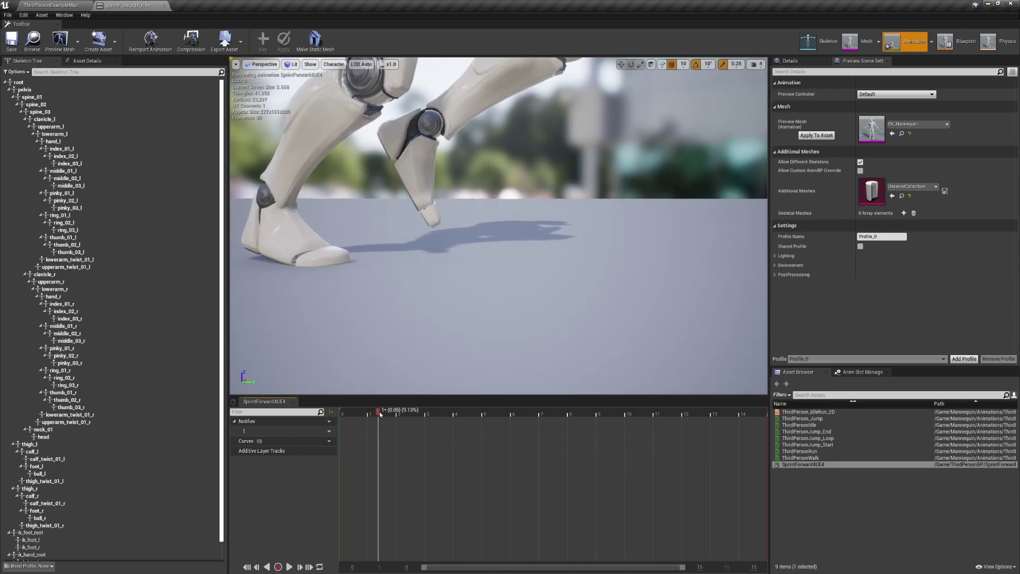
left_click(476, 413)
left_click_drag(477, 414, 736, 419)
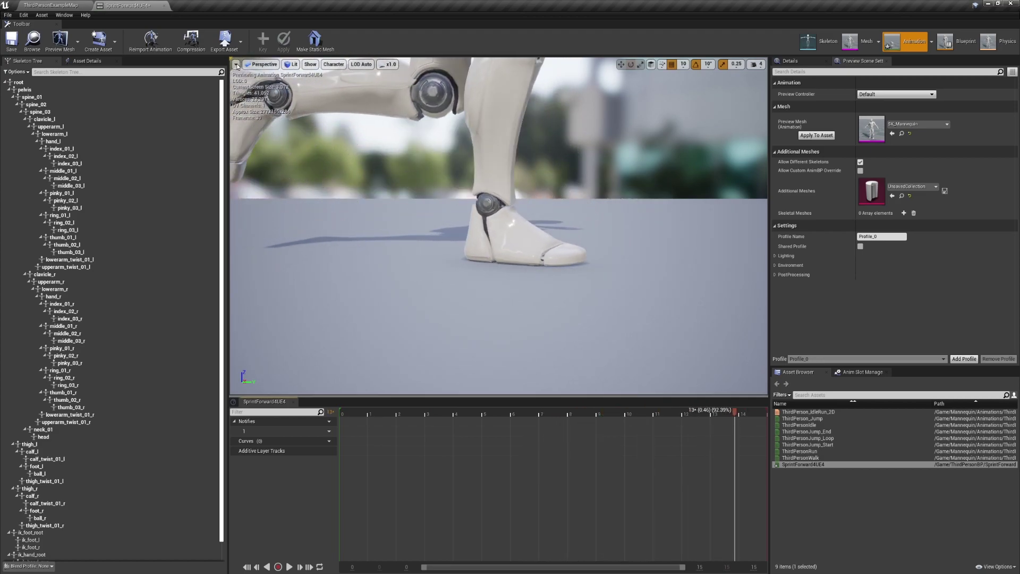
left_click(163, 5)
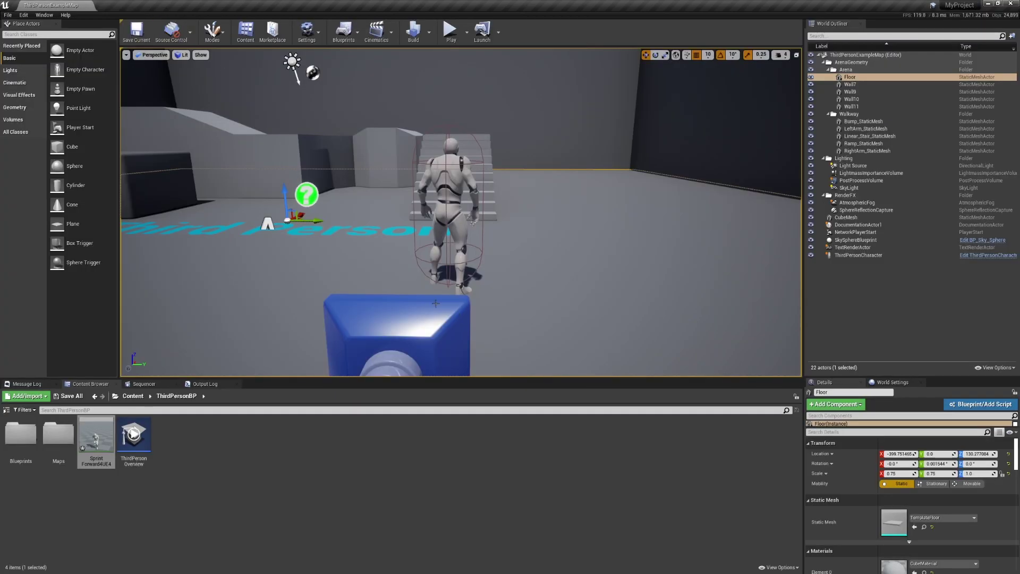